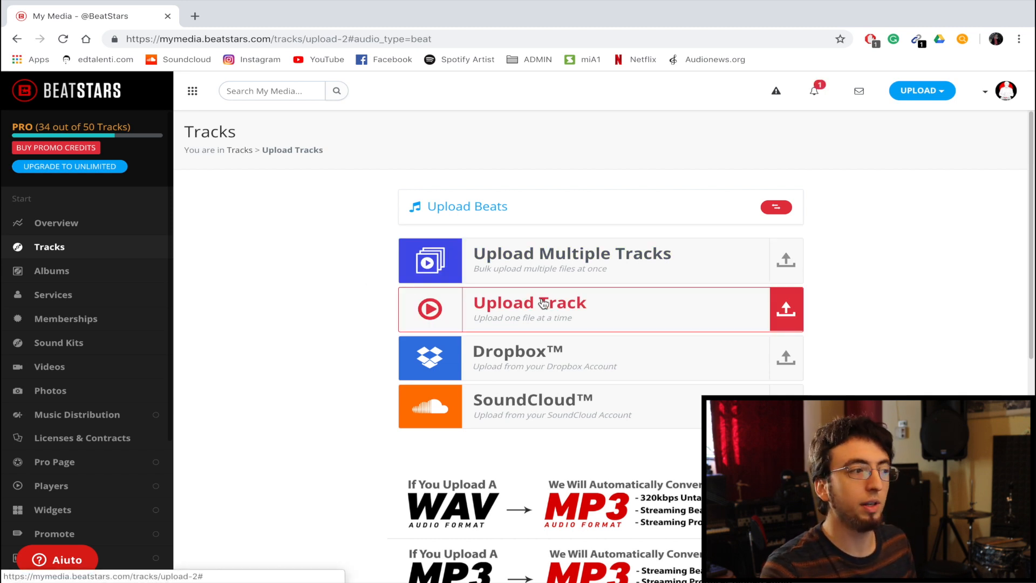
- Upload the single track Brave (untagged) 145.wav from the WAV (mixed untagged) folder inside edtalenti.com's AUDIO FILES
click(543, 304)
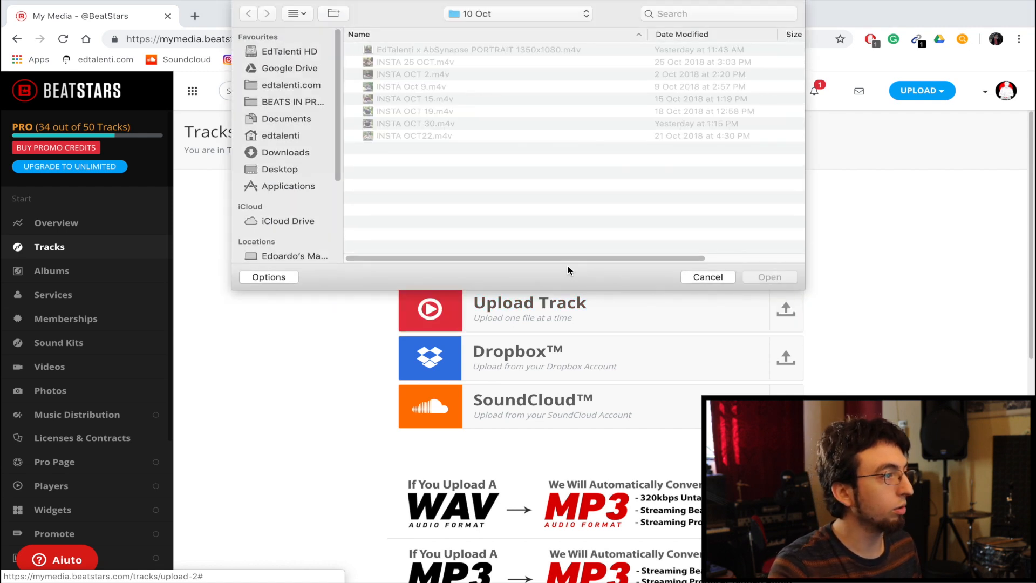
drag(287, 90, 265, 91)
click(264, 89)
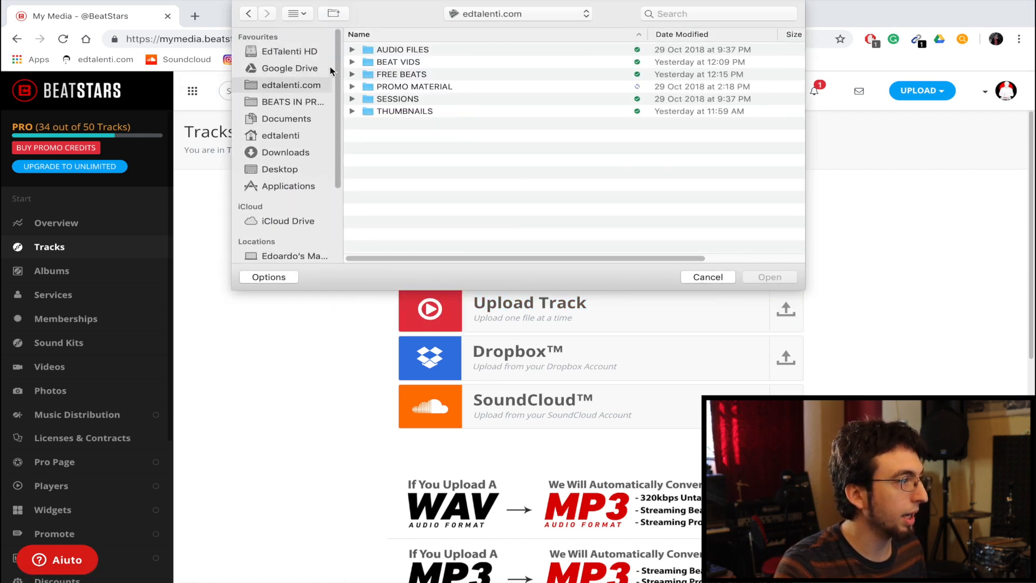
double_click(383, 50)
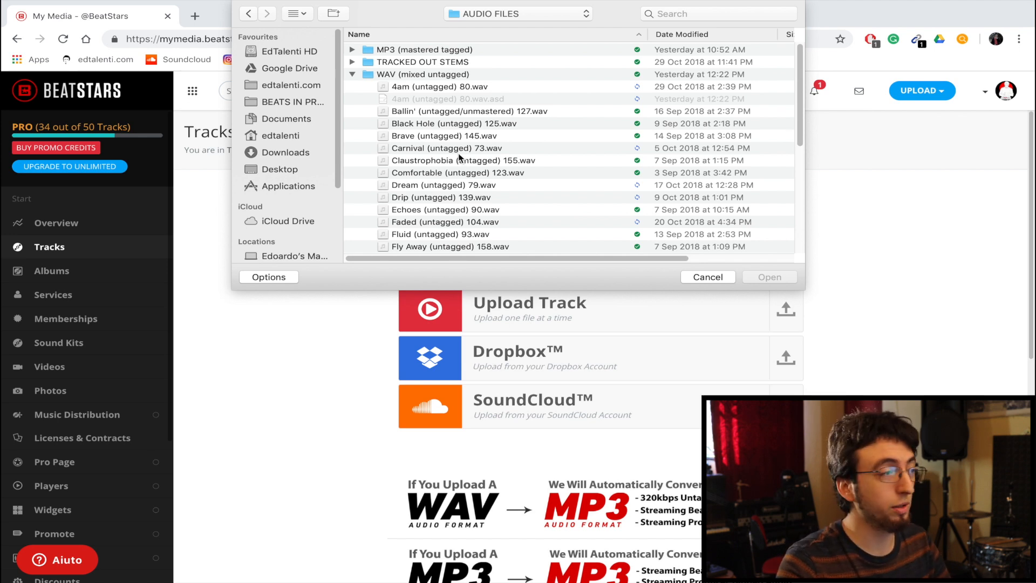
click(438, 136)
click(769, 276)
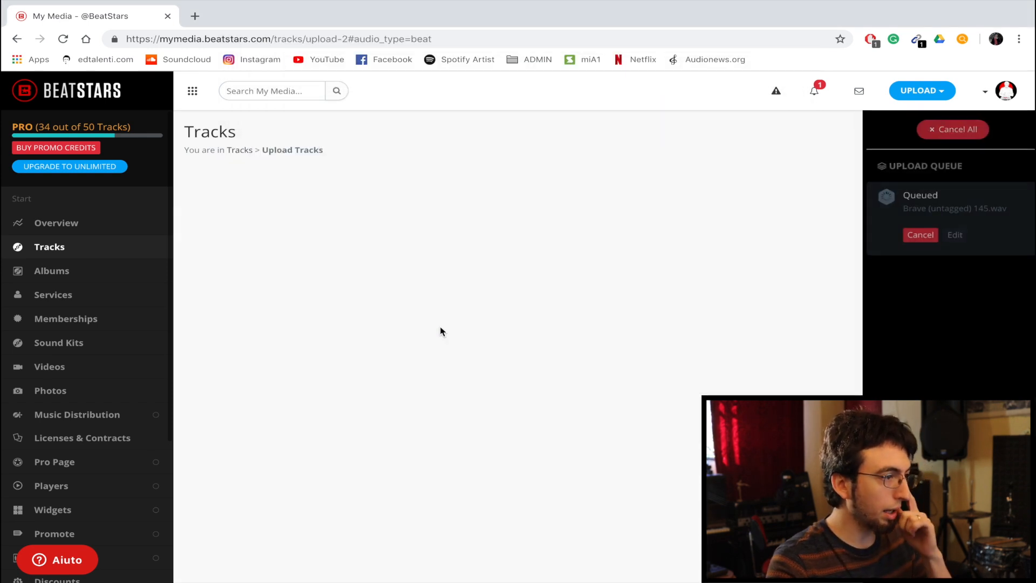
- Shorten the track title to Brave by removing the untagged label and the tempo number
double_click(216, 243)
click(214, 243)
drag(239, 243, 281, 244)
click(282, 243)
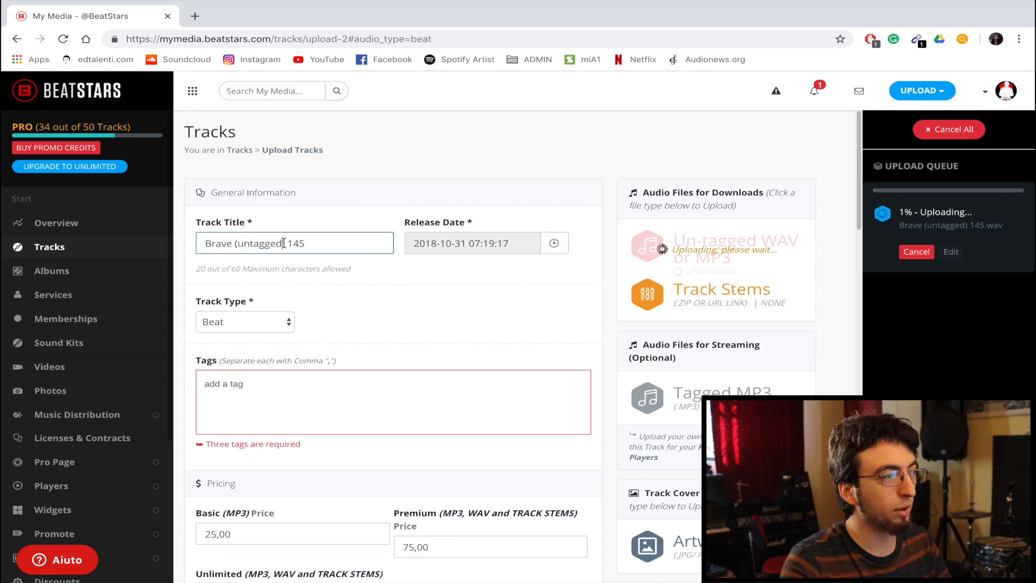
drag(307, 243, 237, 243)
click(287, 245)
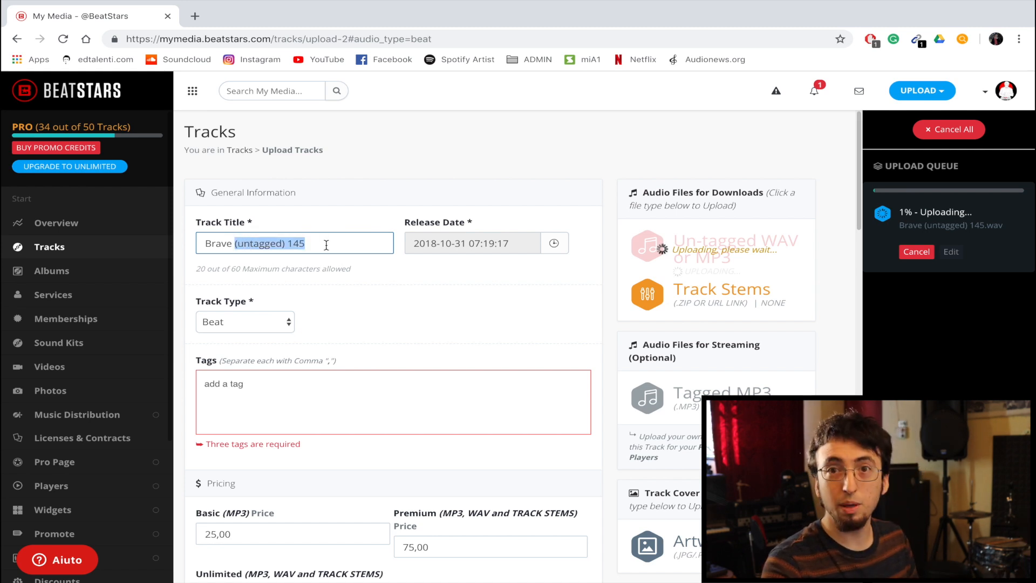
key(BackSpace)
- Set the track's BPM to 145
scroll(325, 245, down, 15)
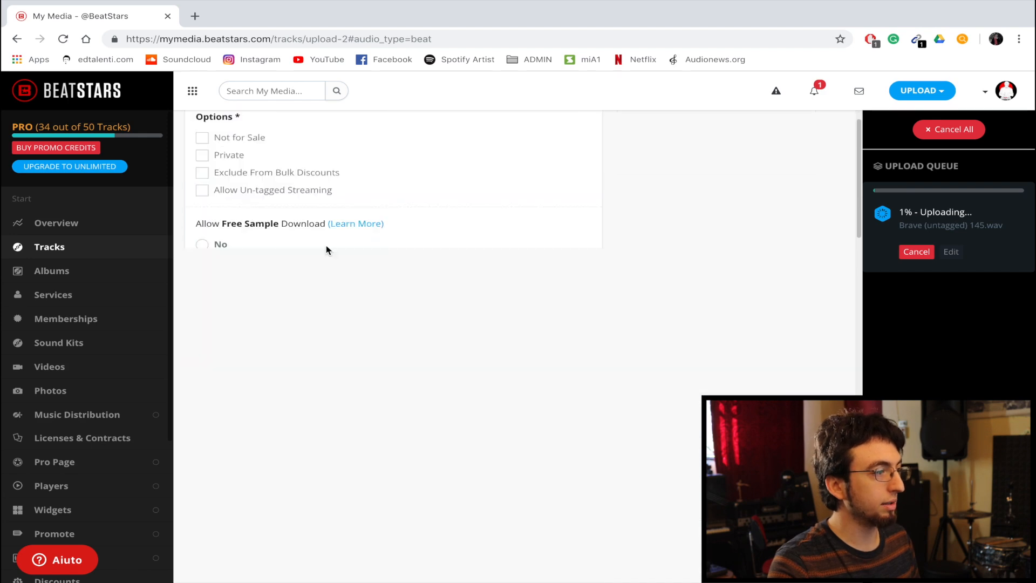
scroll(326, 250, down, 3)
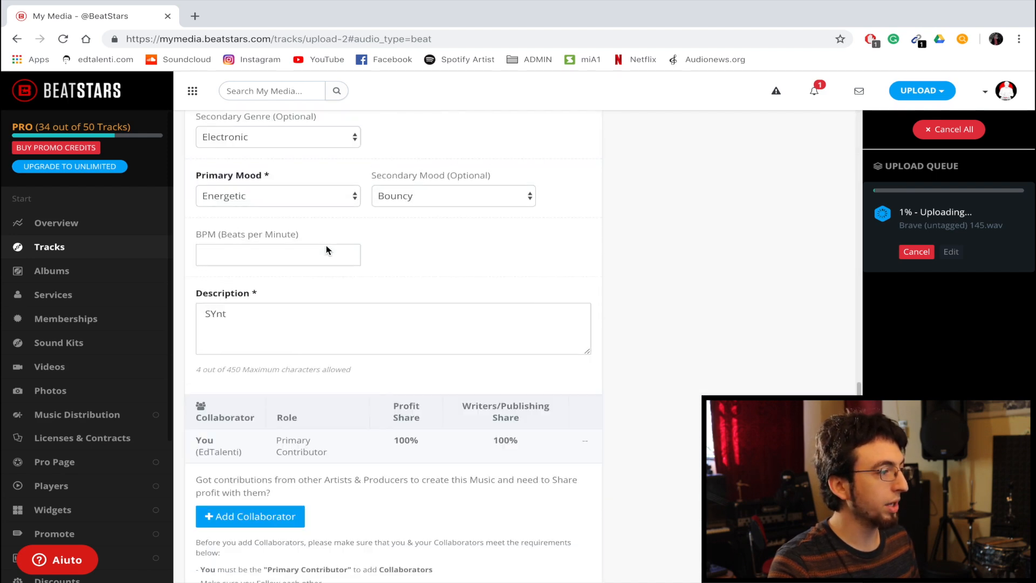
click(263, 255)
text(145)
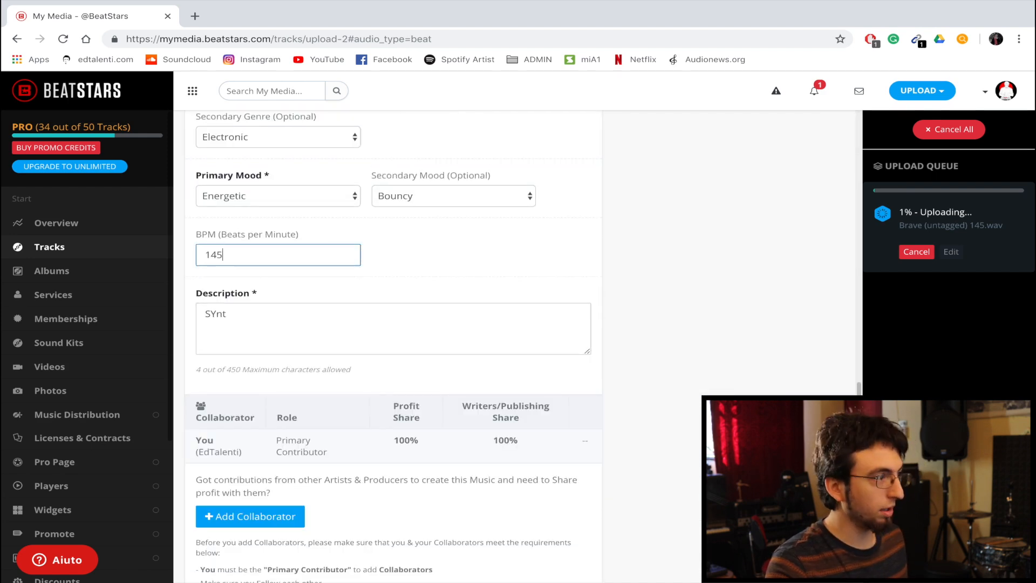
click(381, 257)
- Review the available track types and keep Beat
scroll(381, 257, up, 18)
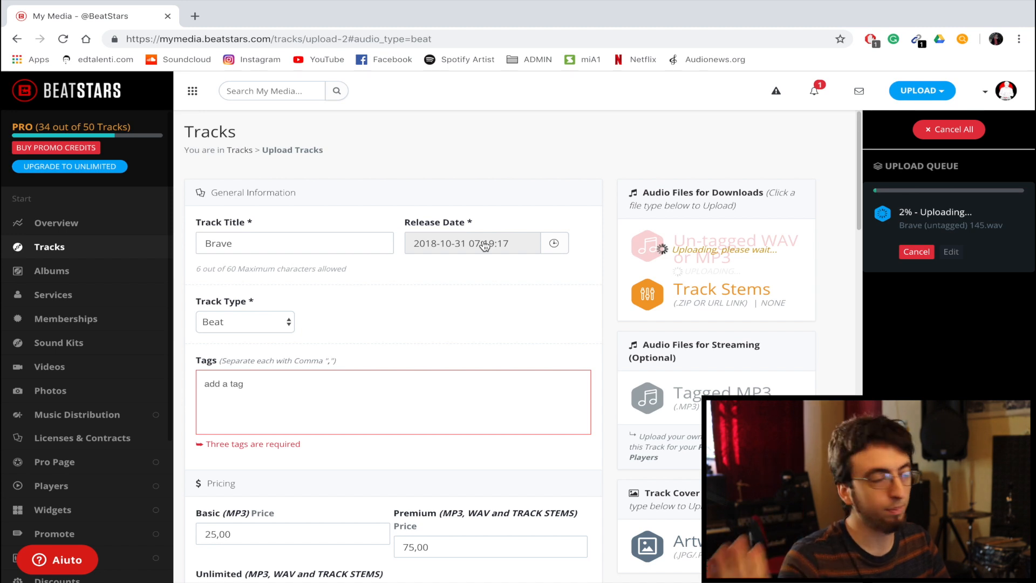
click(278, 324)
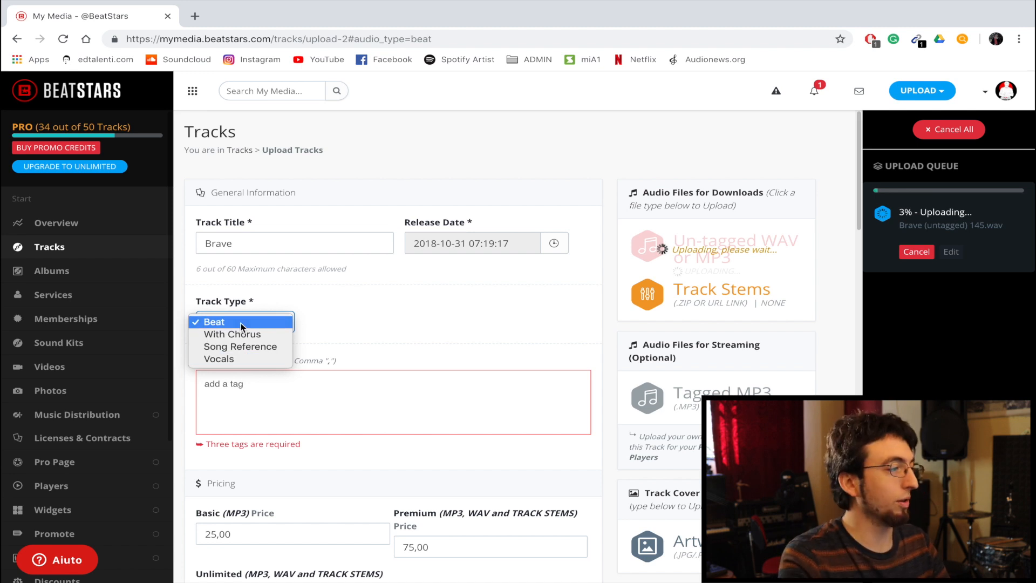
click(396, 302)
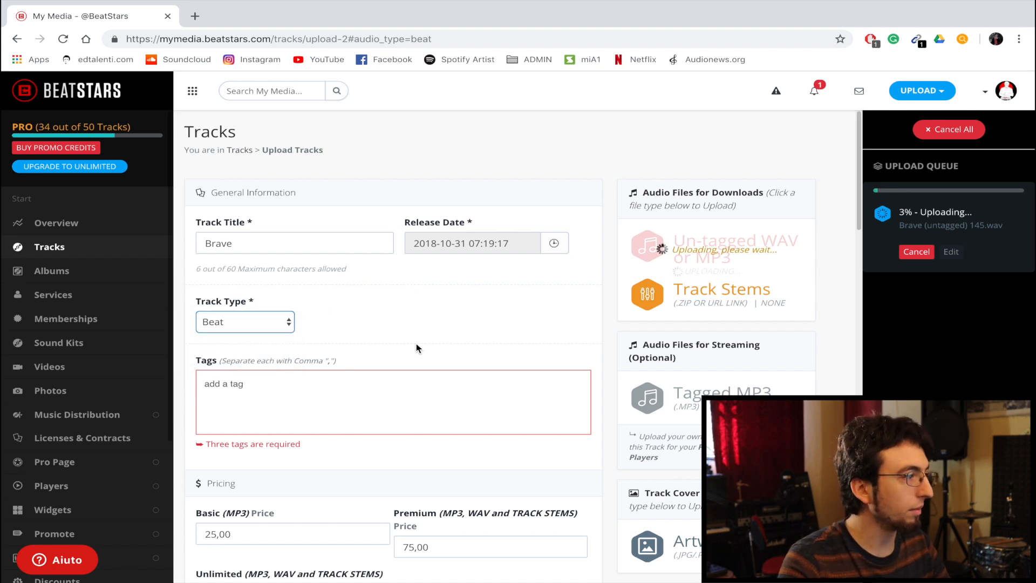
- Add the tags young thug, michael jackson and johnny cash to the track
click(233, 388)
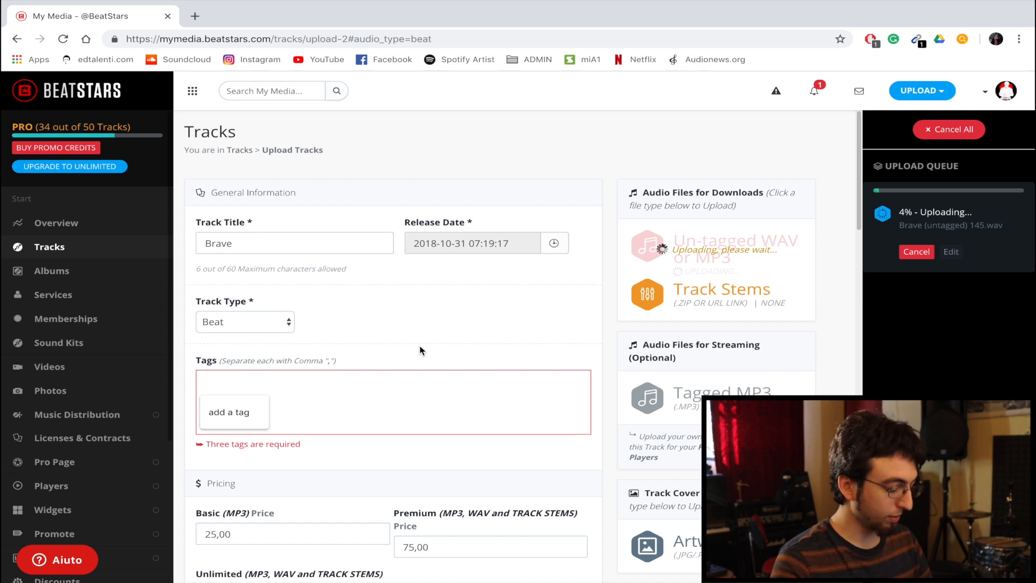
text(youn)
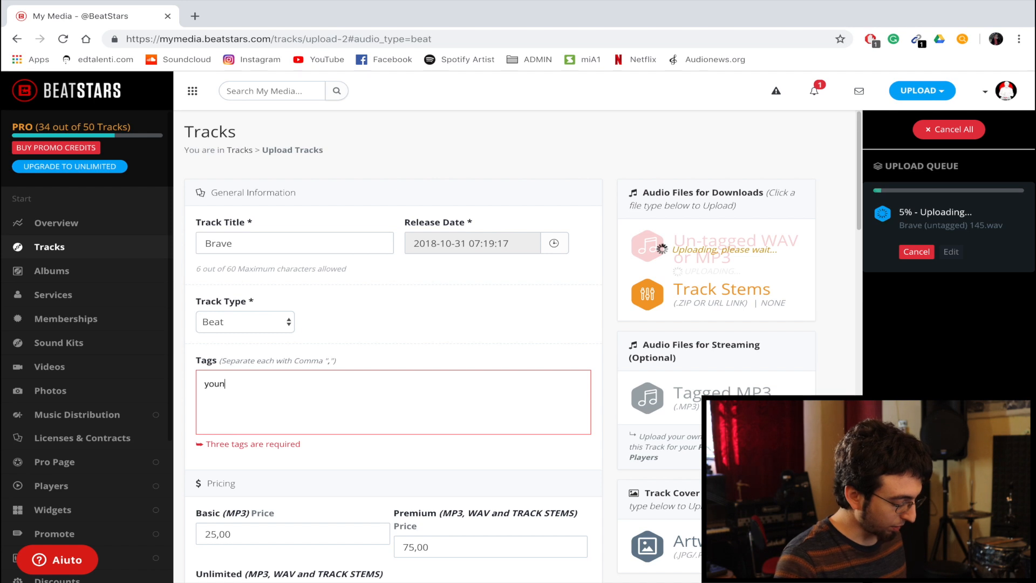
text(g thug,)
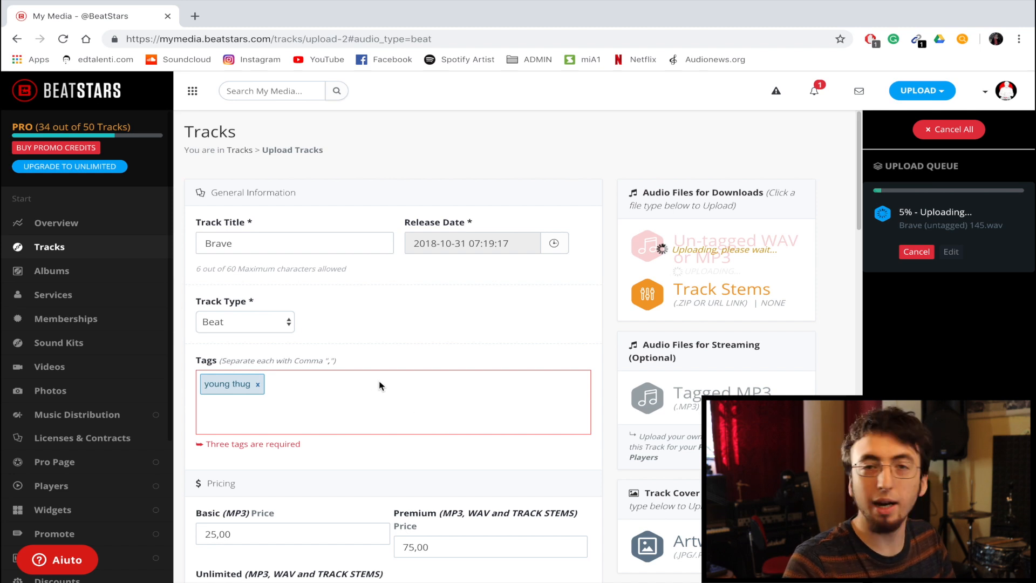
click(314, 371)
click(287, 385)
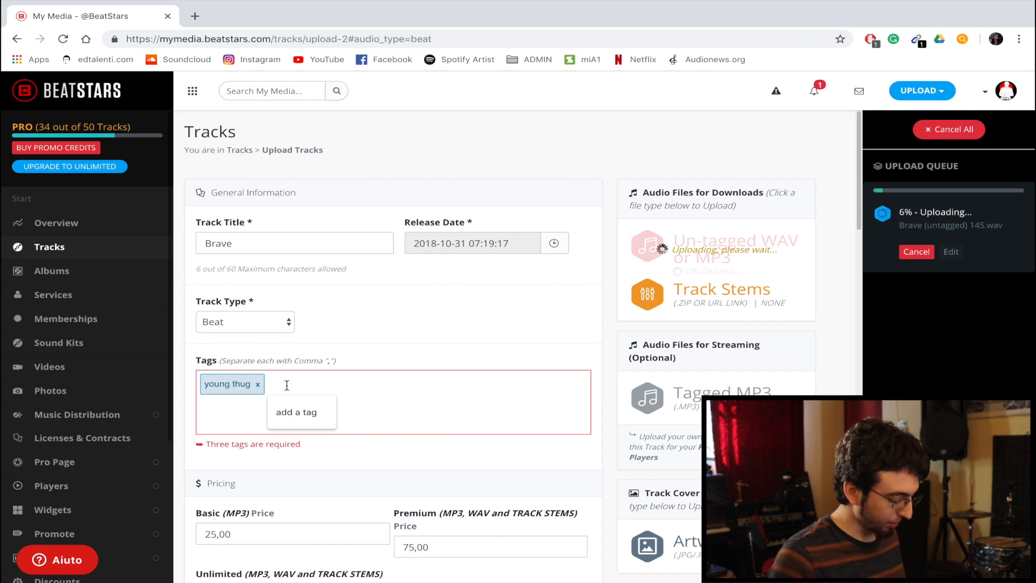
text(michael )
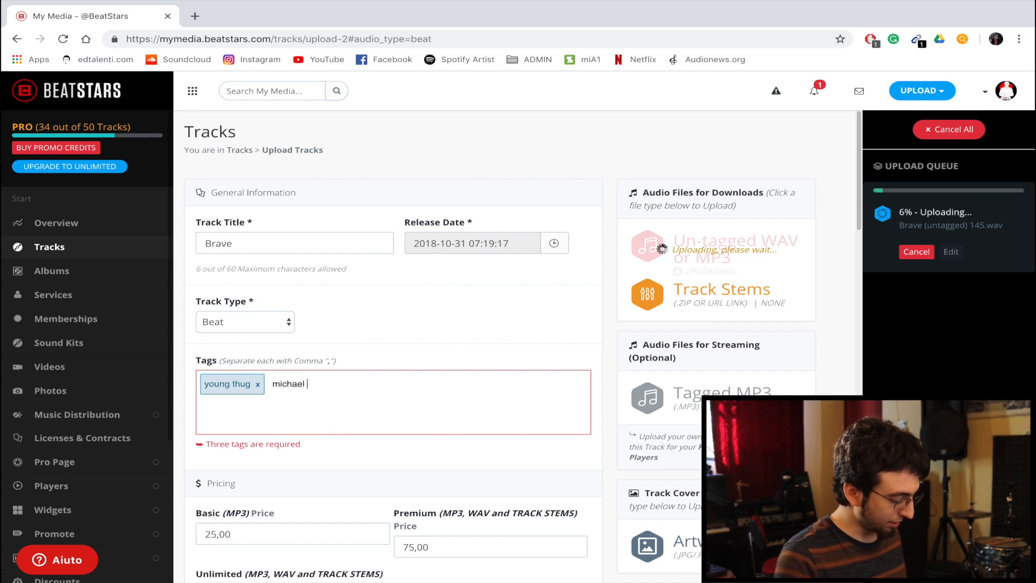
text(jackson)
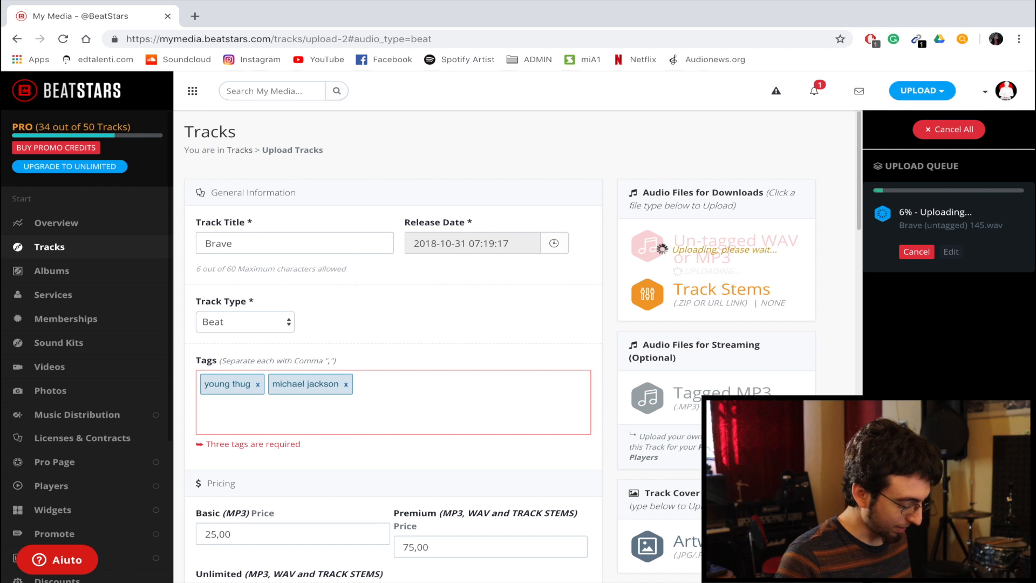
text(,johnny)
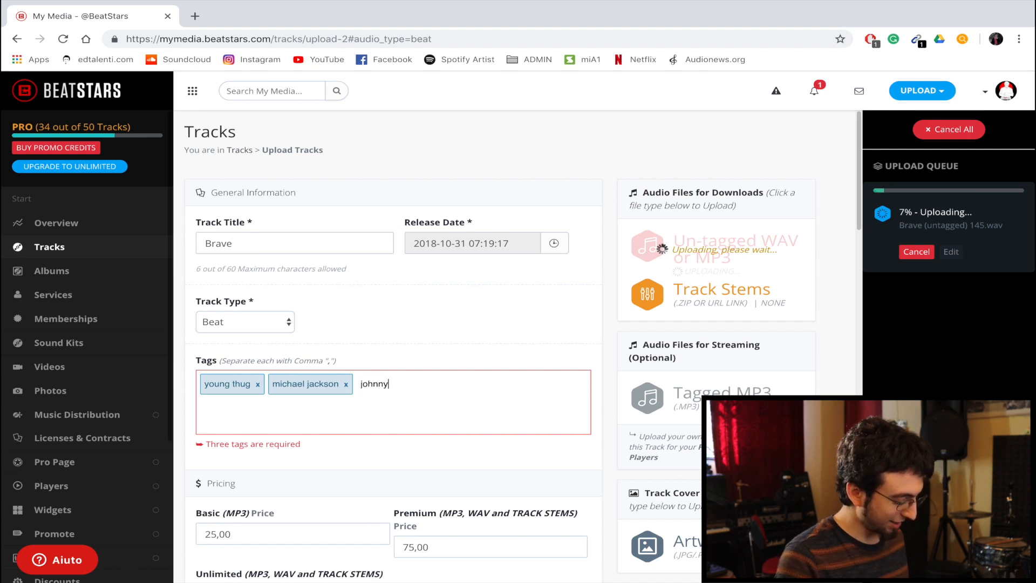
text( cash,)
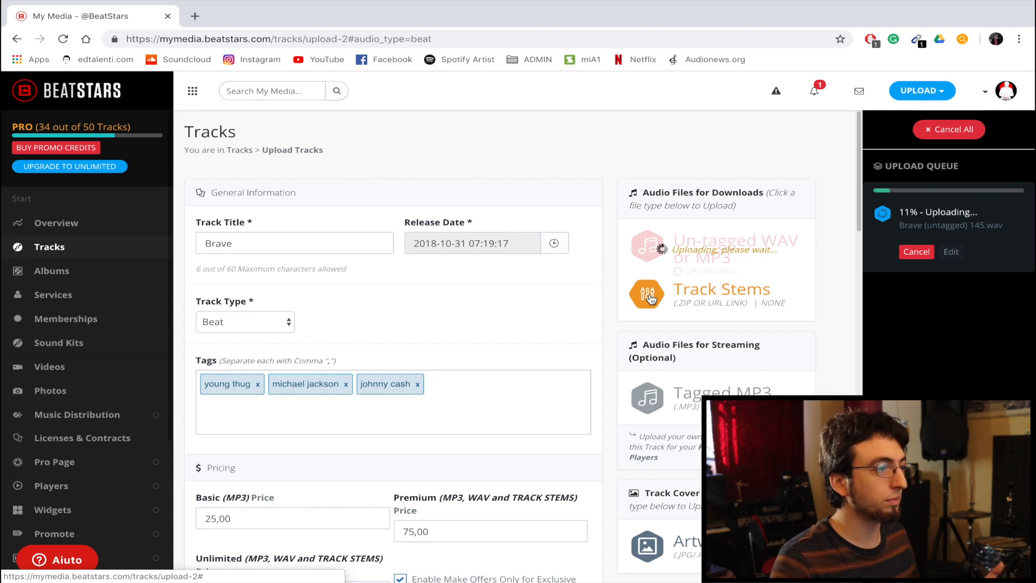
- Examine the upload options for the track stems and the tagged MP3 without choosing any file
click(650, 298)
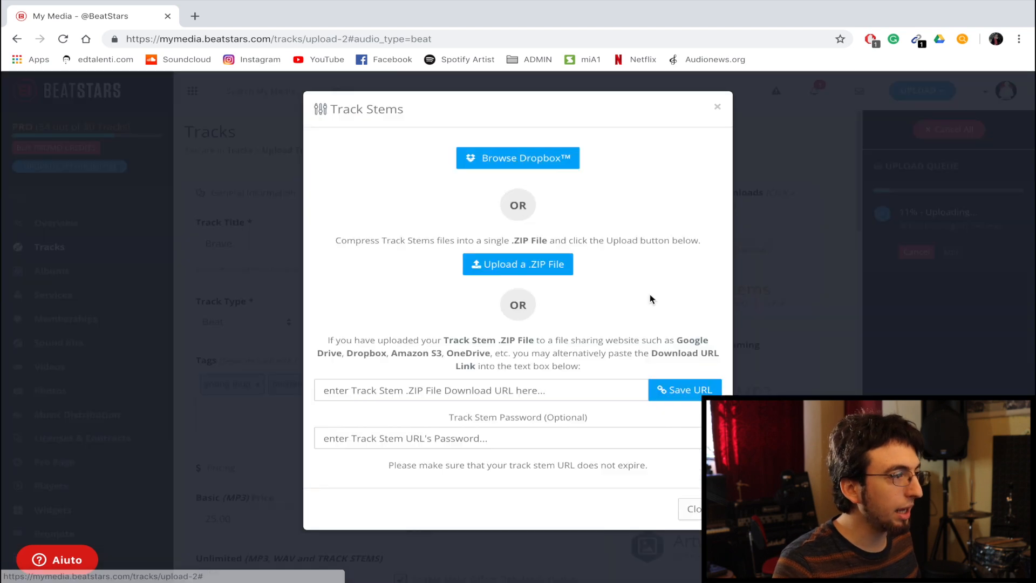
click(560, 266)
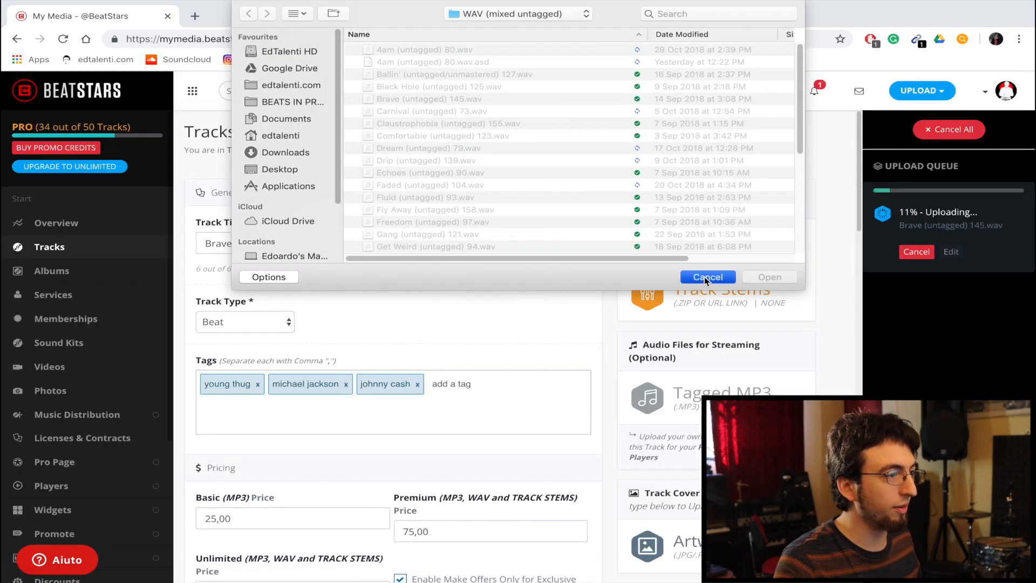
click(705, 275)
scroll(798, 302, down, 1)
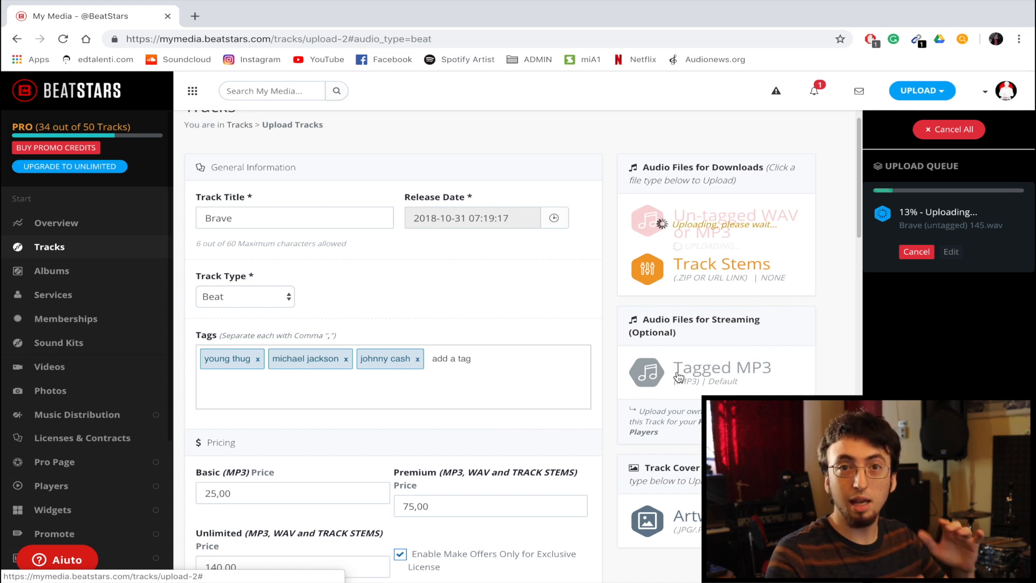
click(679, 377)
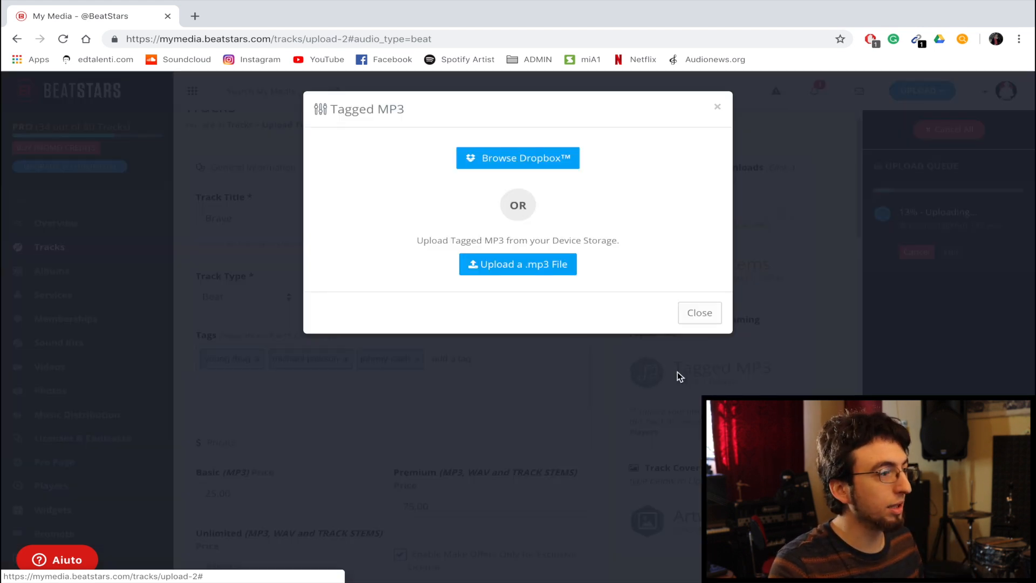
click(689, 314)
- Upload the image "brave all" from the ZZExports folder inside edtalenti.com's THUMBNAILS as the track cover artwork
scroll(688, 388, down, 1)
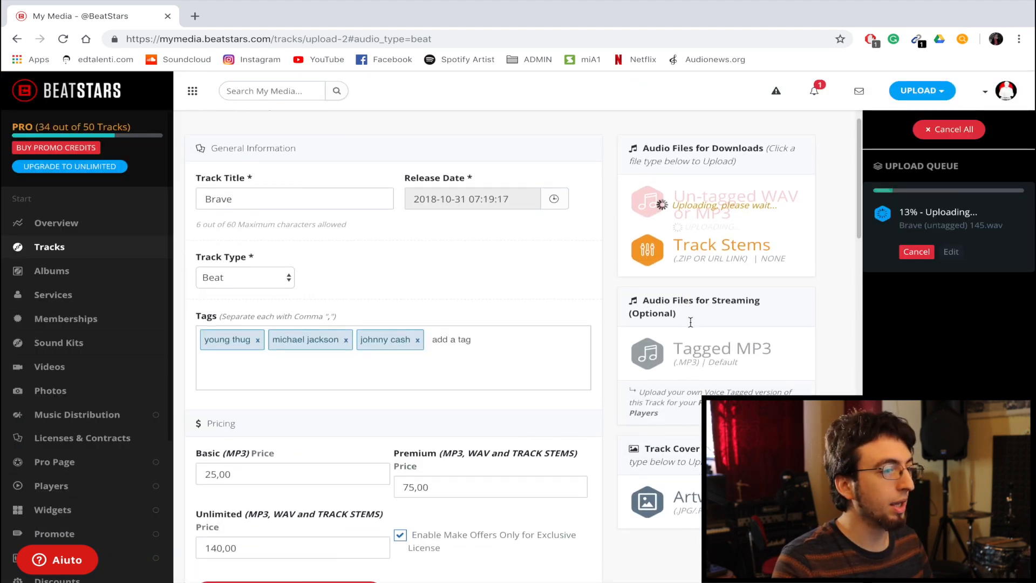
click(636, 502)
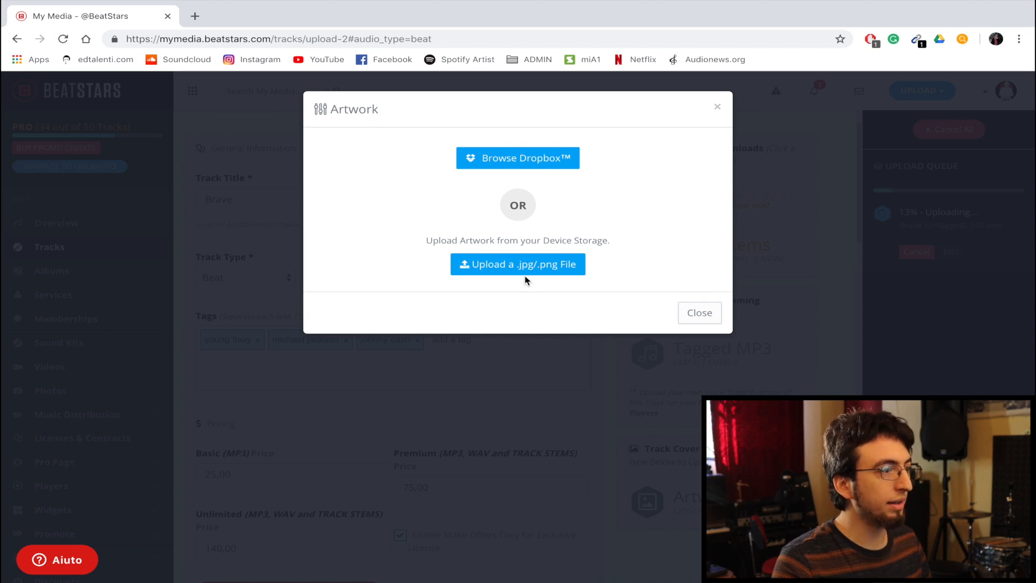
click(494, 268)
click(487, 15)
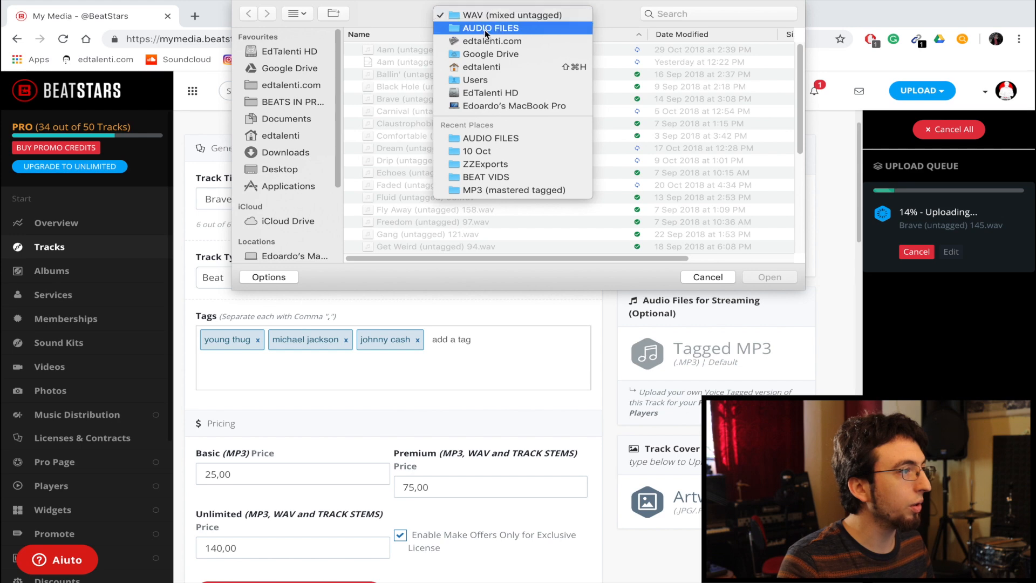
click(481, 40)
double_click(397, 113)
scroll(416, 162, down, 10)
click(403, 246)
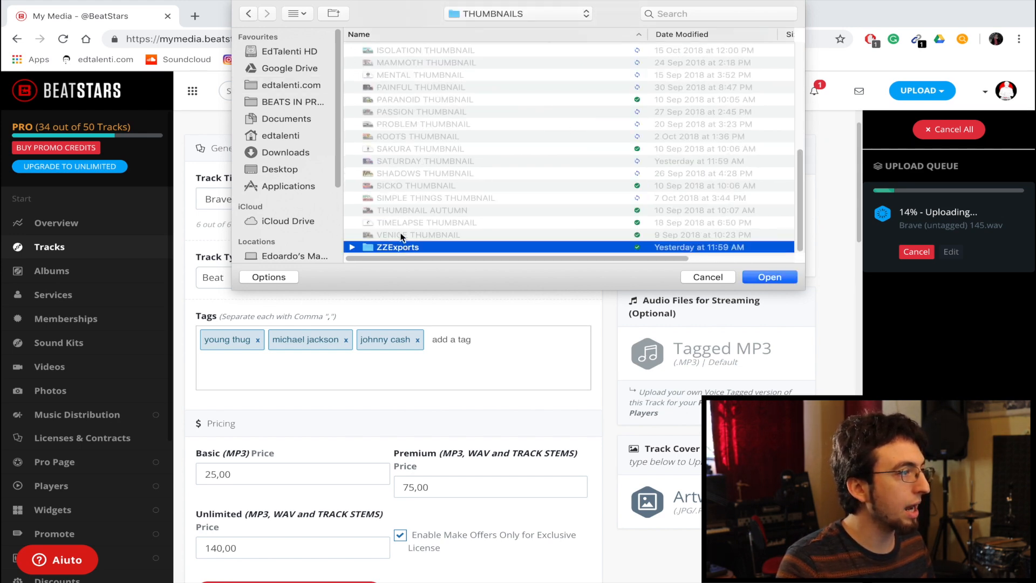
double_click(402, 244)
scroll(424, 141, down, 1)
click(410, 190)
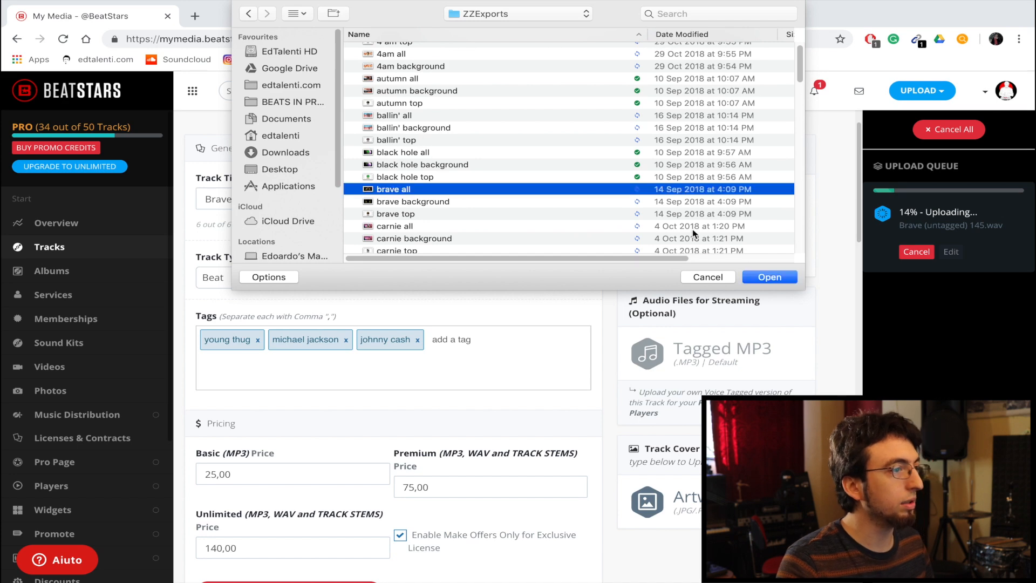
click(761, 280)
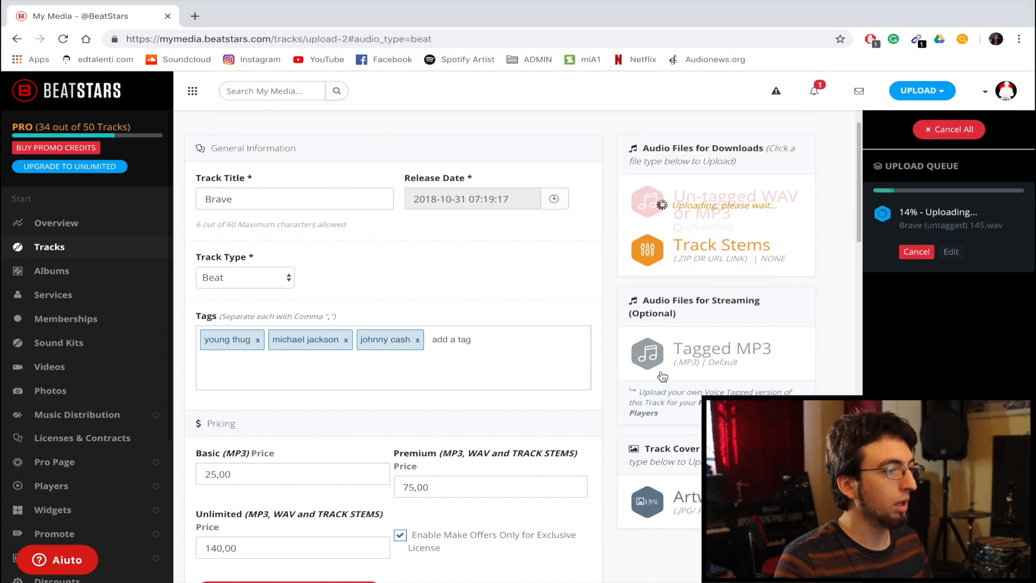
- Crop the cover artwork to a centred square spanning the image's full height and apply the cropping
scroll(523, 376, down, 1)
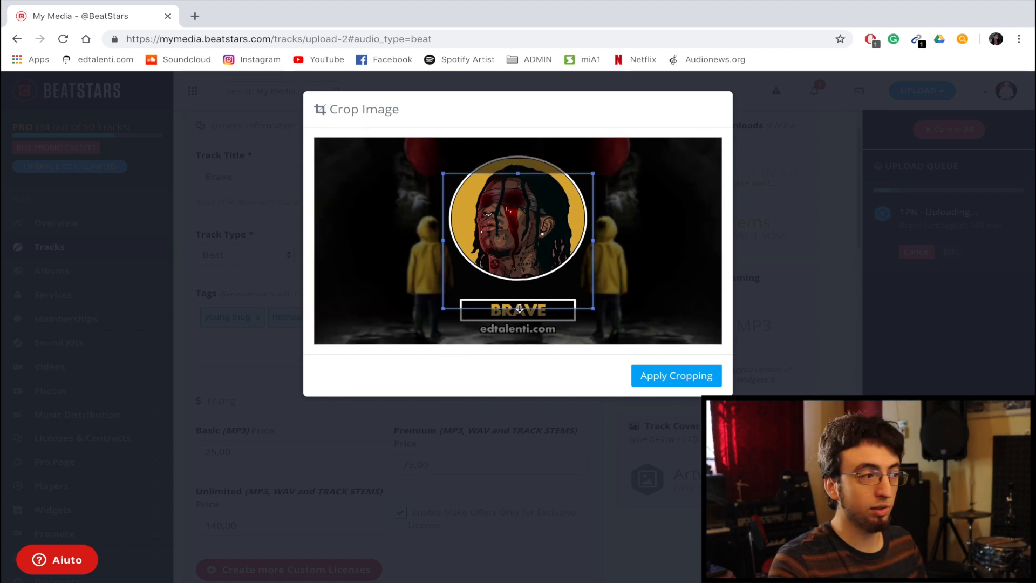
drag(519, 309, 518, 372)
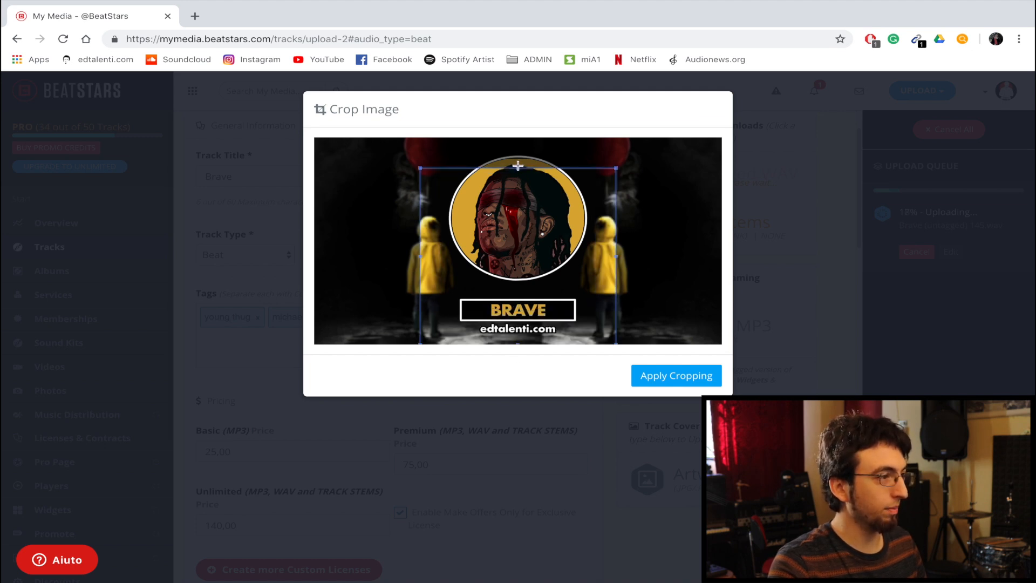
drag(518, 167, 520, 97)
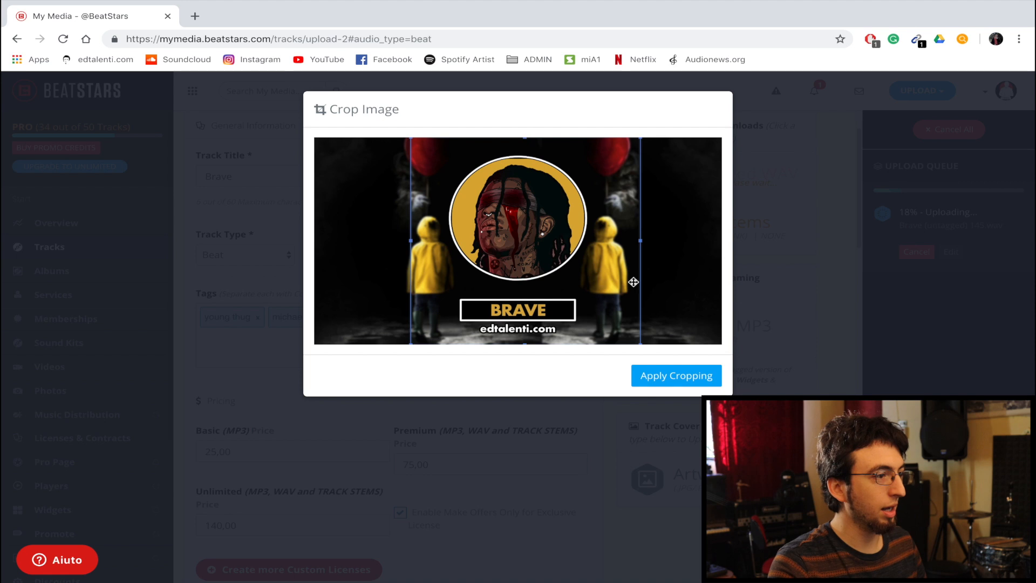
click(668, 381)
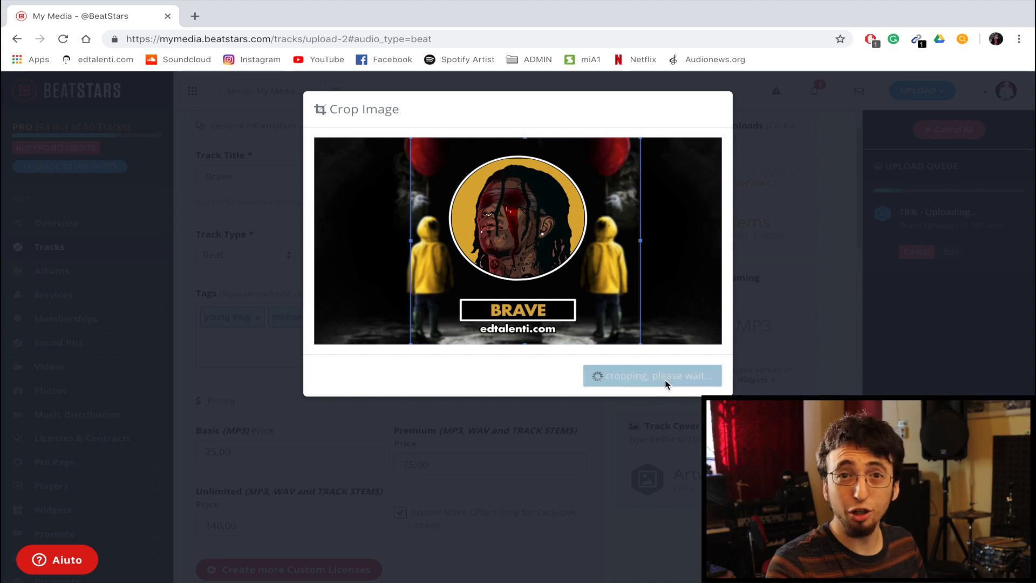
scroll(601, 437, down, 2)
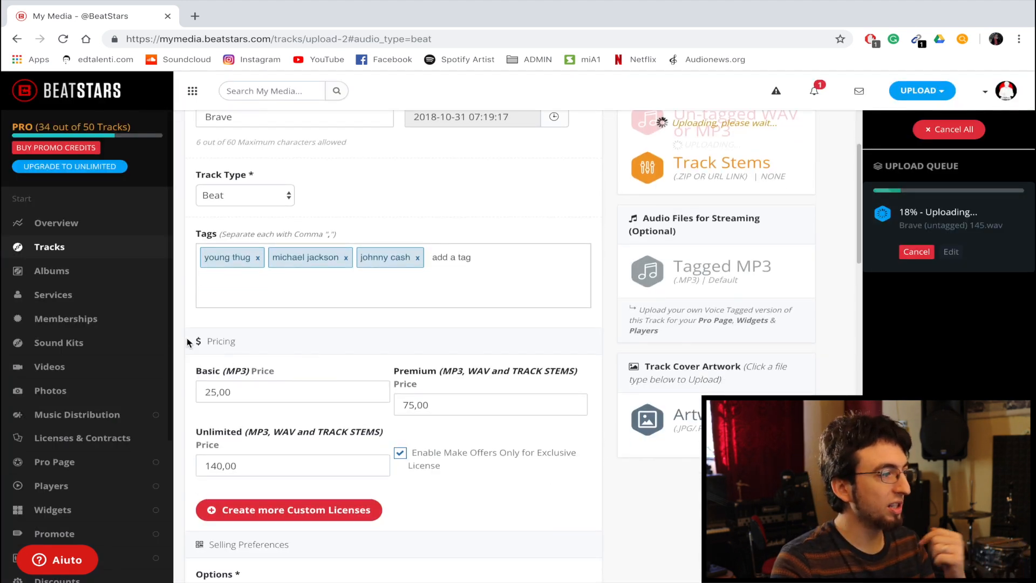
- Set the Basic (MP3) license price to 30 in the track's pricing section
scroll(324, 313, down, 1)
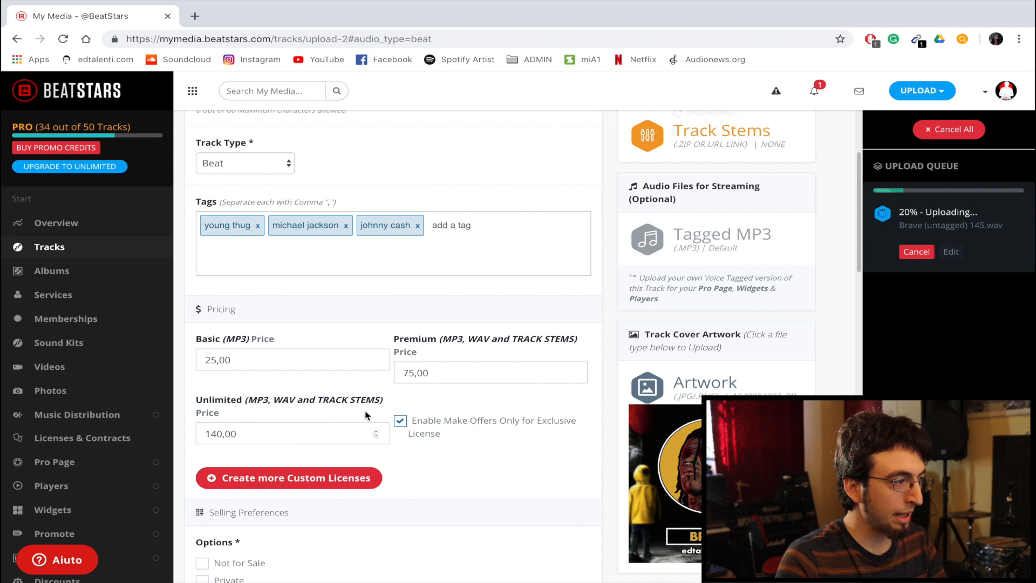
scroll(353, 377, down, 1)
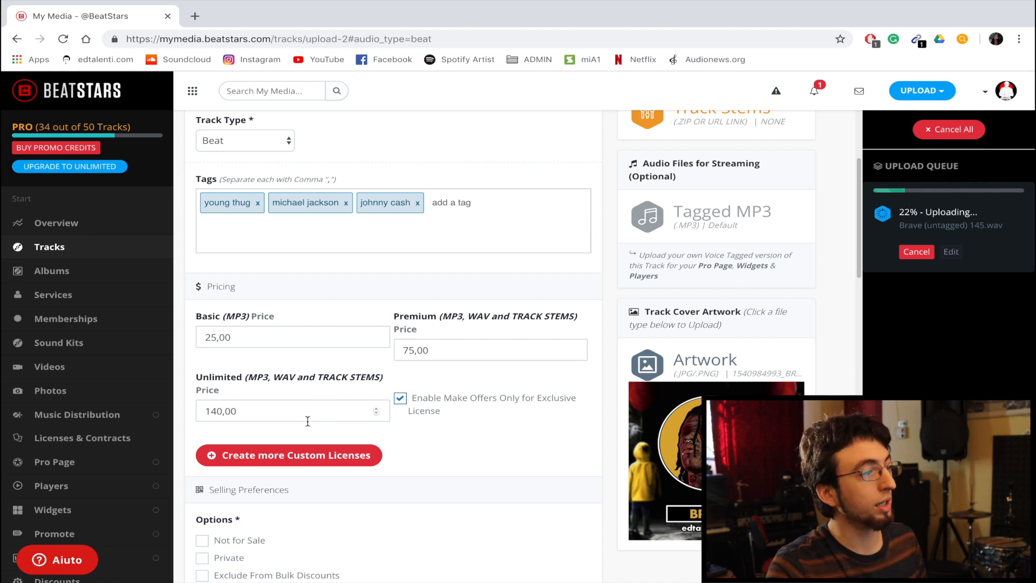
click(235, 336)
mouse_move(235, 337)
mouse_down()
mouse_move(199, 346)
mouse_move(243, 337)
mouse_up()
text(30)
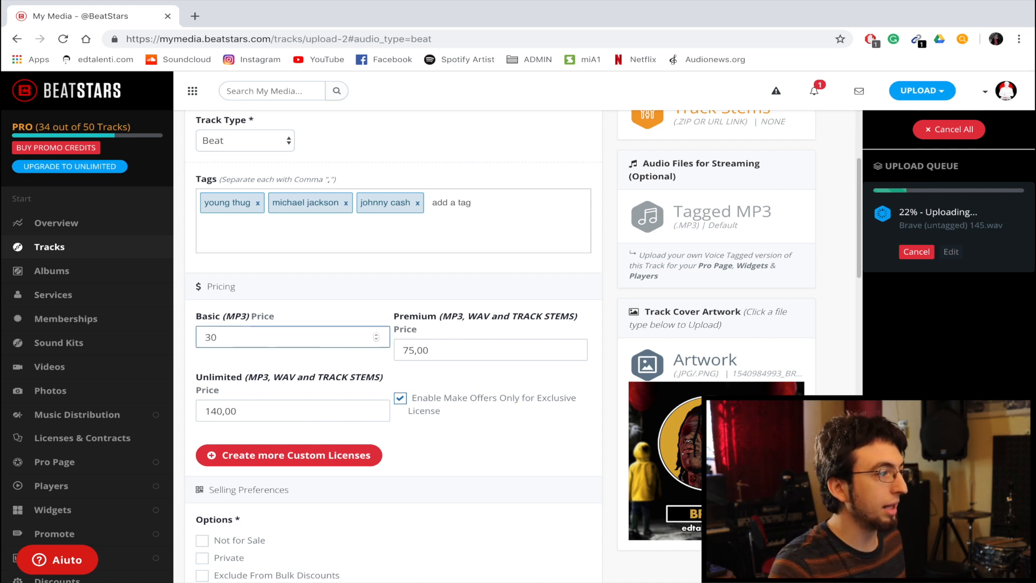
click(257, 358)
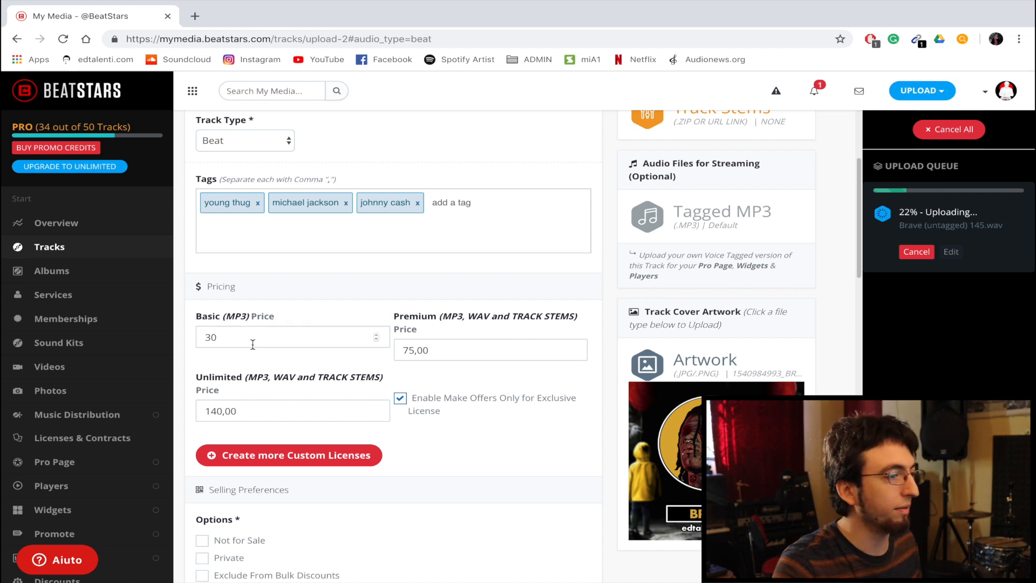
- Try the No and Untagged options for the free sample download, then return to Yes, with Voice Tag
scroll(281, 351, down, 3)
scroll(306, 364, down, 1)
scroll(301, 296, down, 1)
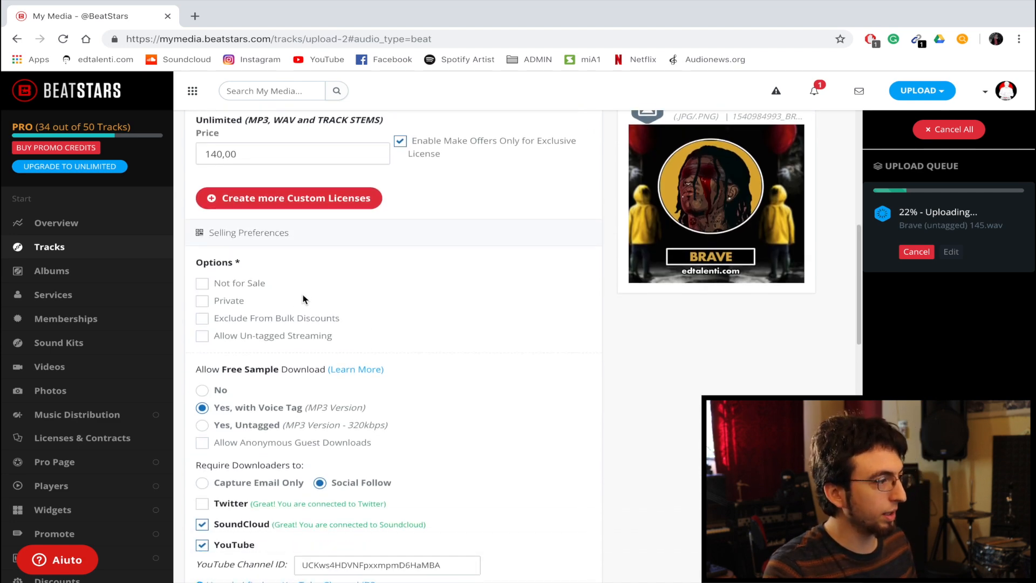
scroll(303, 299, down, 1)
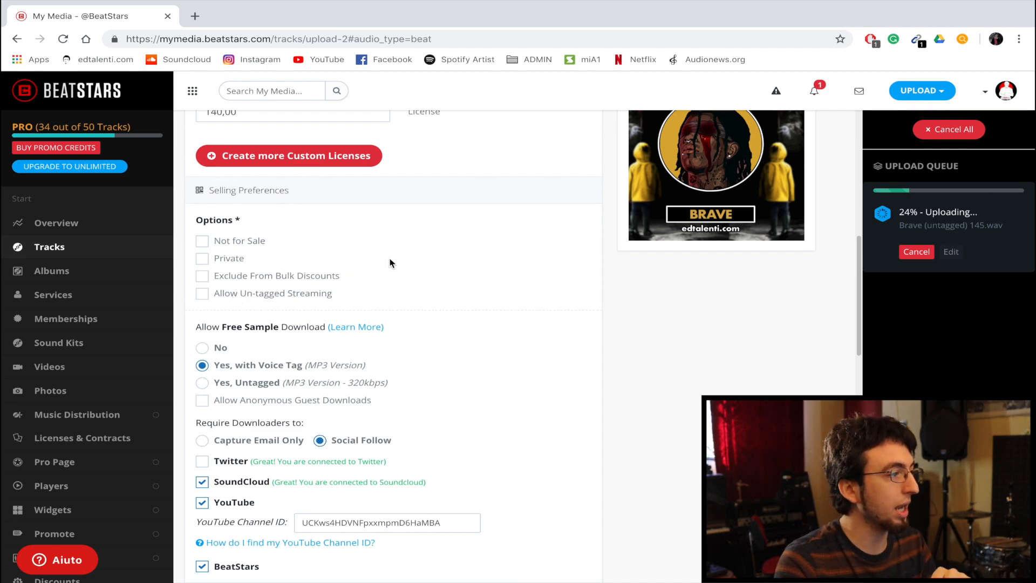
scroll(392, 263, down, 2)
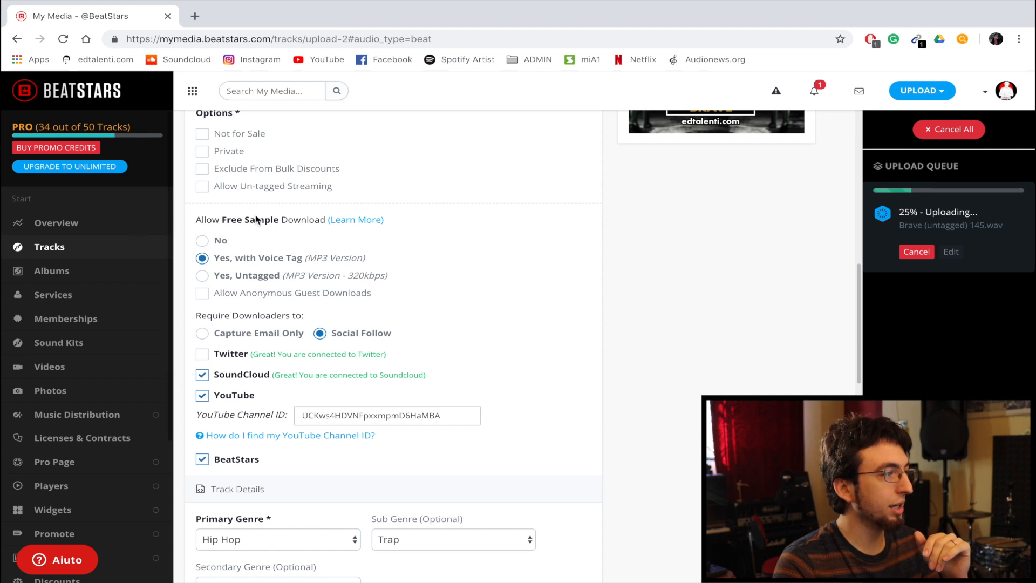
drag(190, 218, 320, 218)
click(321, 218)
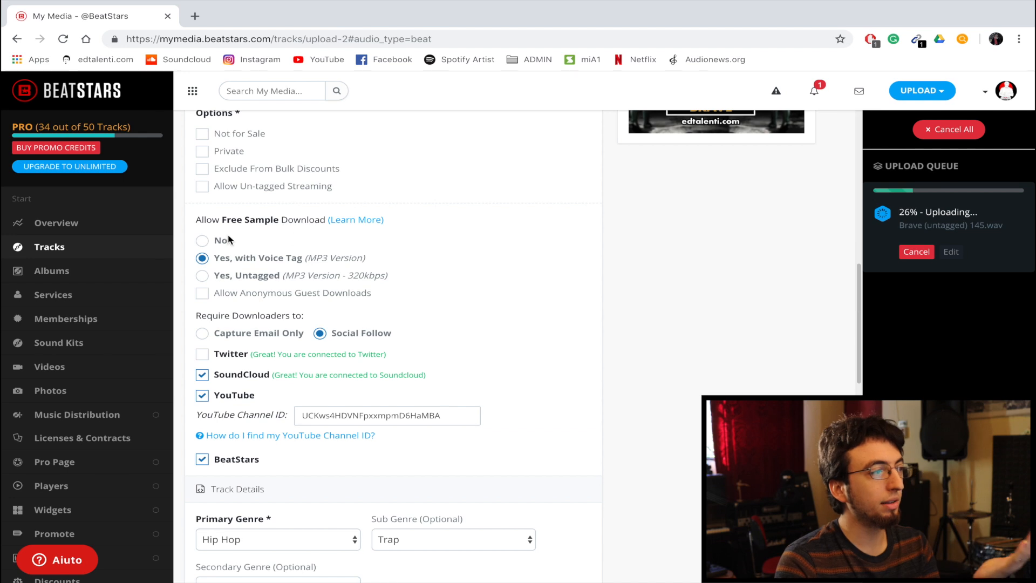
click(200, 241)
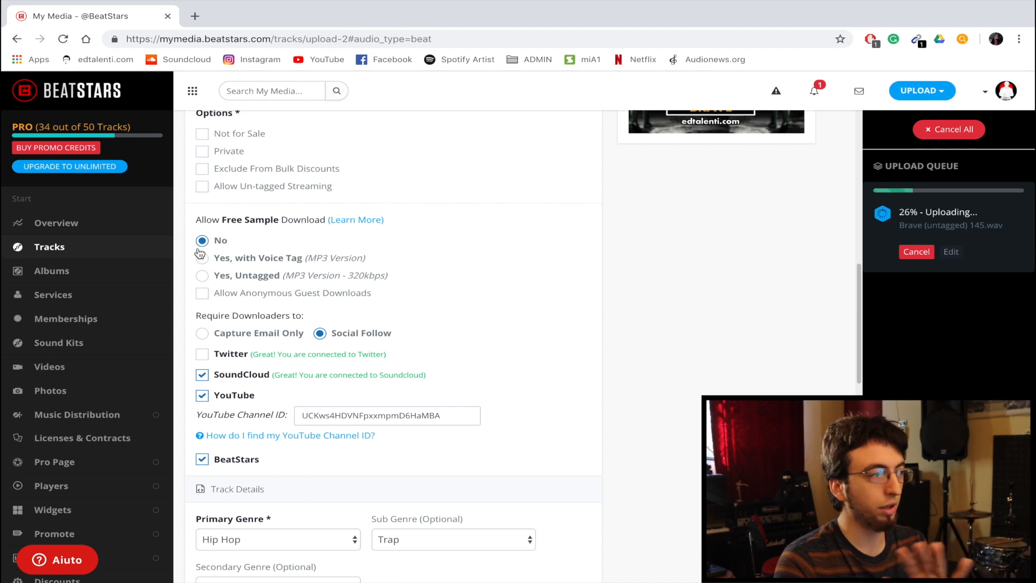
click(203, 260)
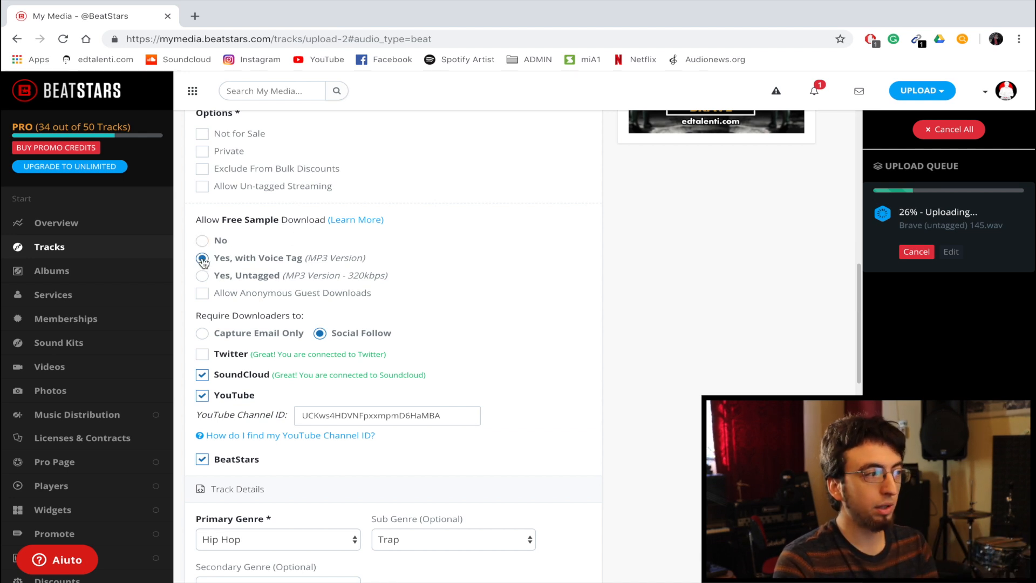
click(202, 274)
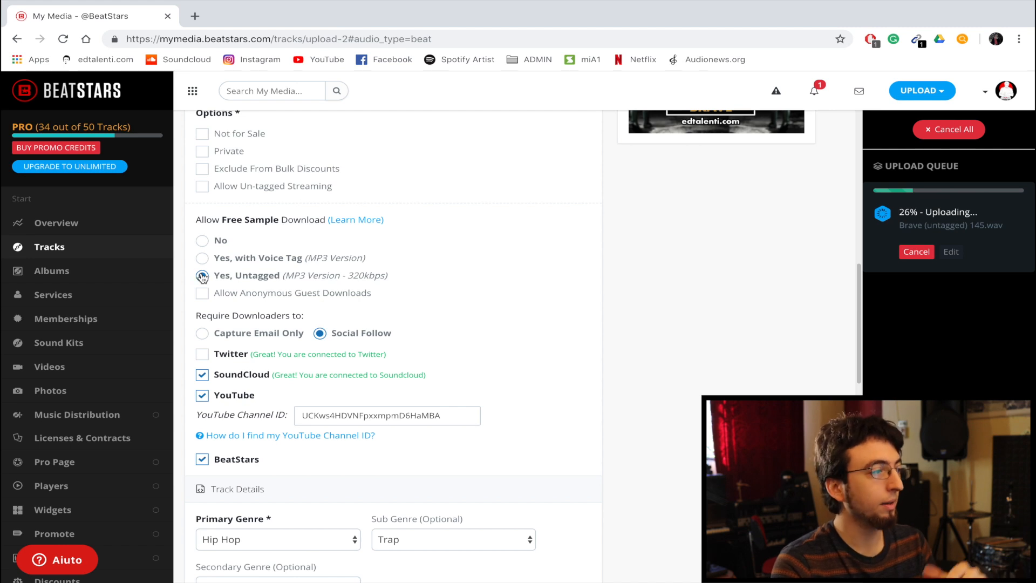
click(204, 264)
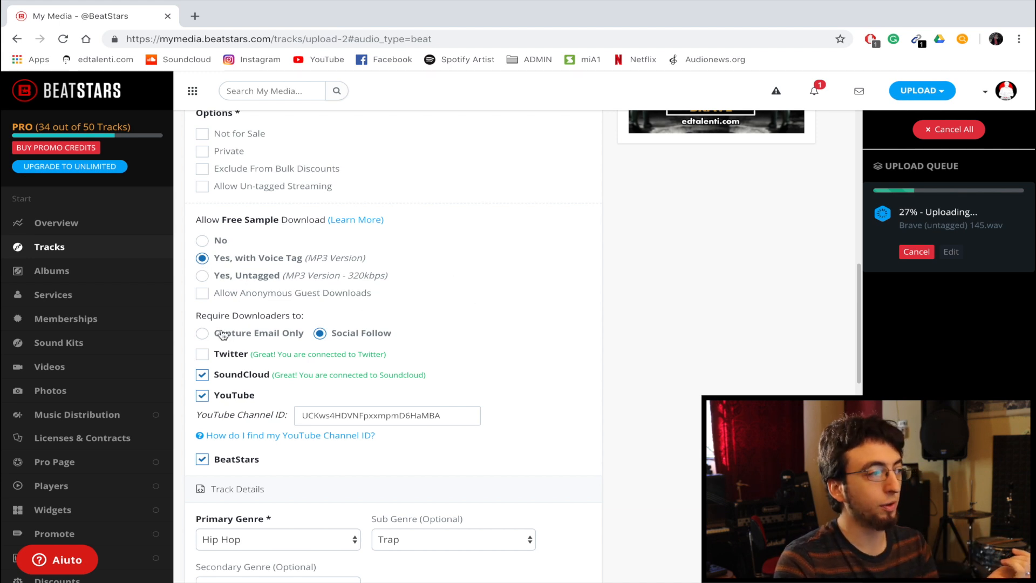
- Require downloaders to complete a Social Follow on YouTube and BeatStars only, without Twitter or SoundCloud
click(205, 334)
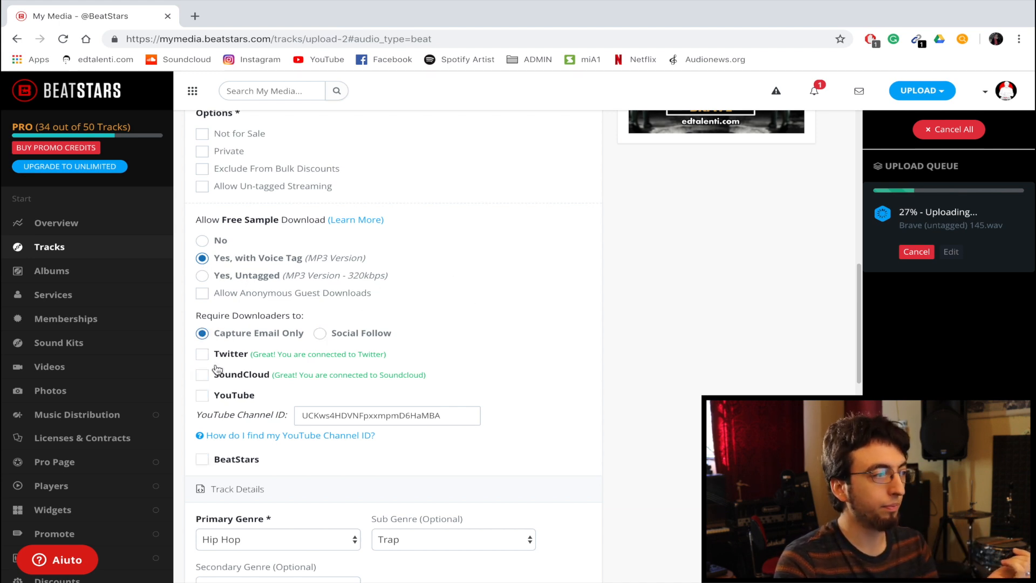
click(320, 334)
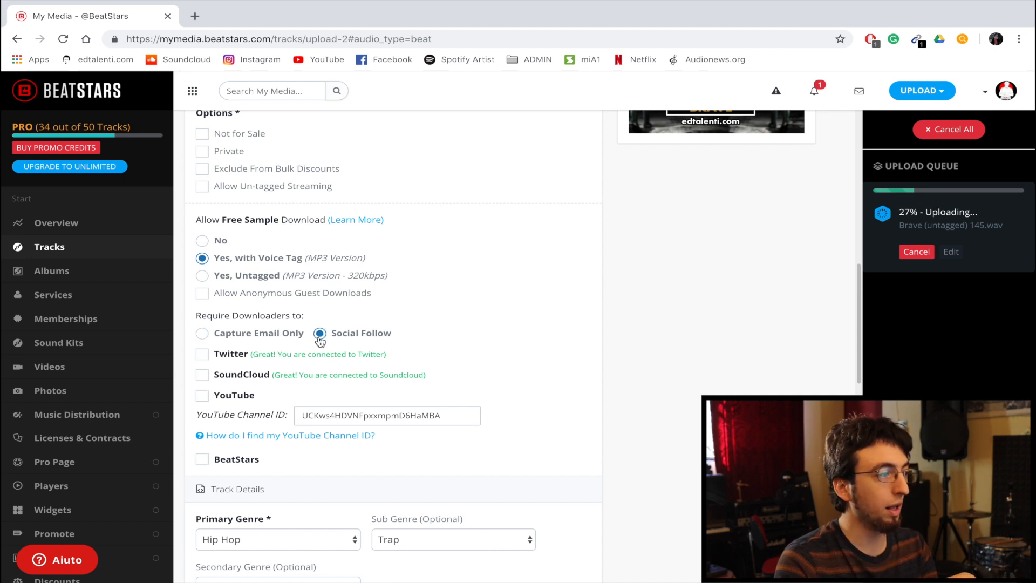
click(201, 396)
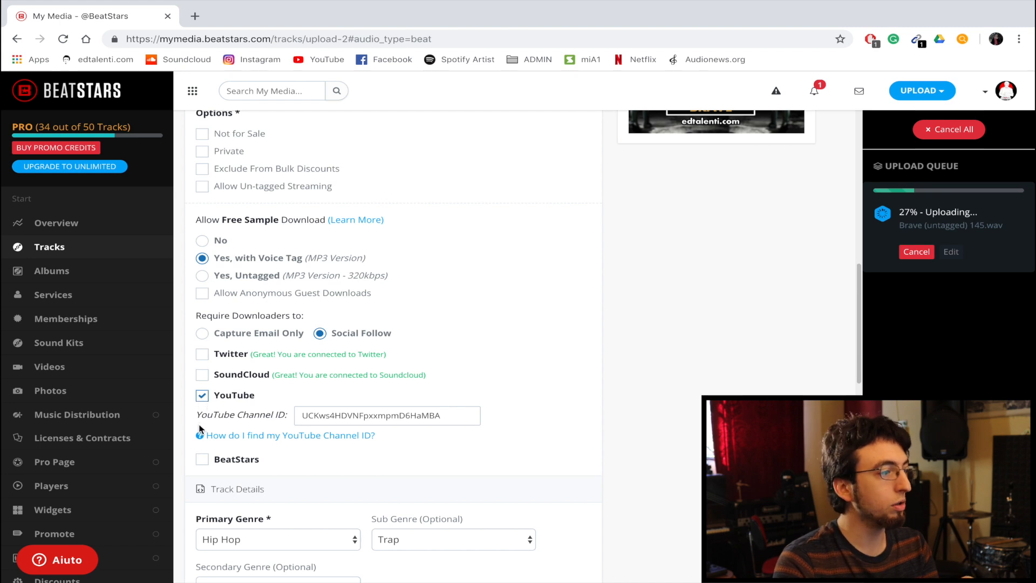
click(202, 460)
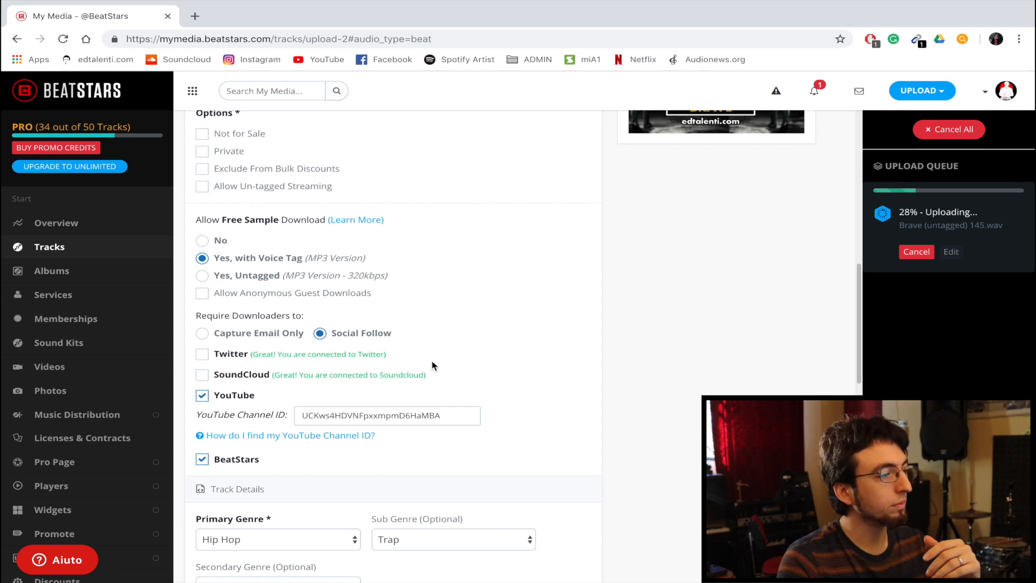
- Keep Hip Hop as the primary genre with Trap as sub genre, and set the secondary genre to None
scroll(498, 310, down, 3)
scroll(497, 312, down, 3)
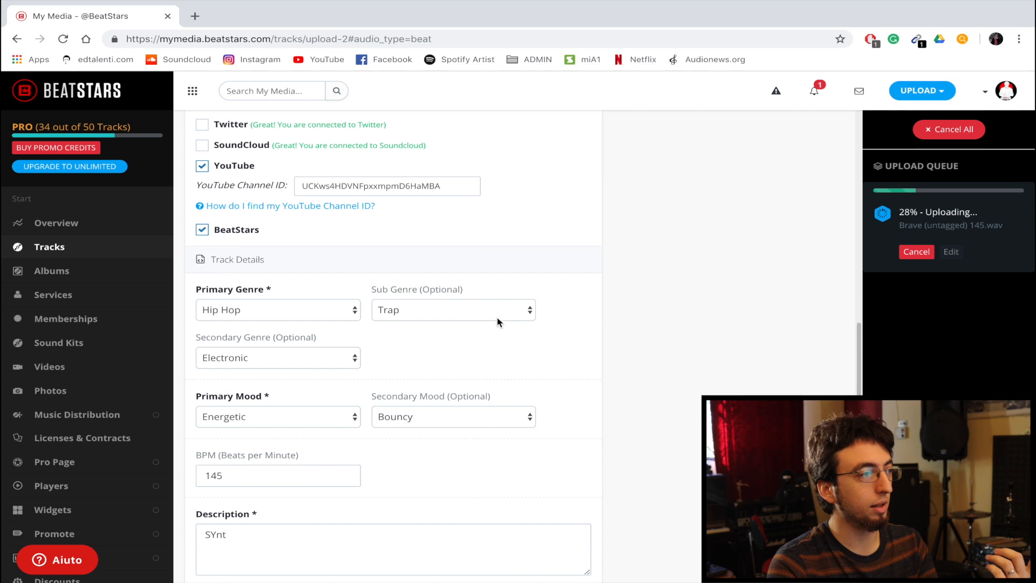
click(317, 211)
click(320, 203)
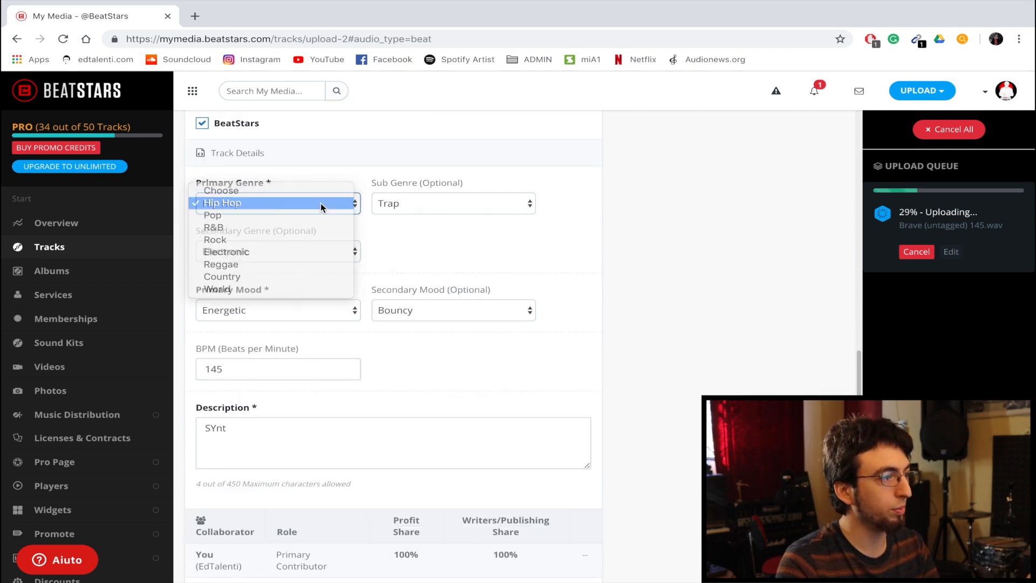
click(397, 203)
click(396, 202)
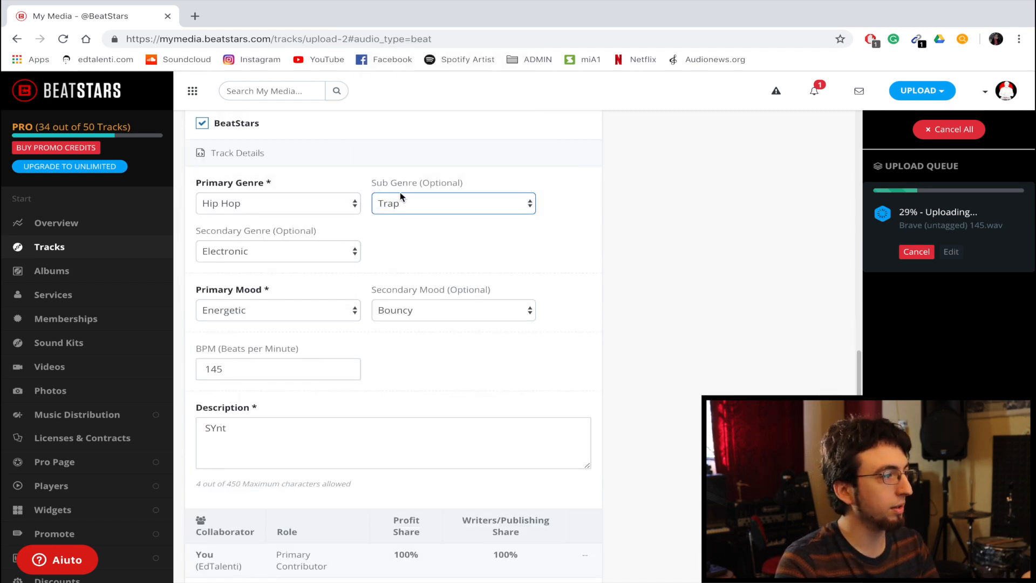
click(273, 254)
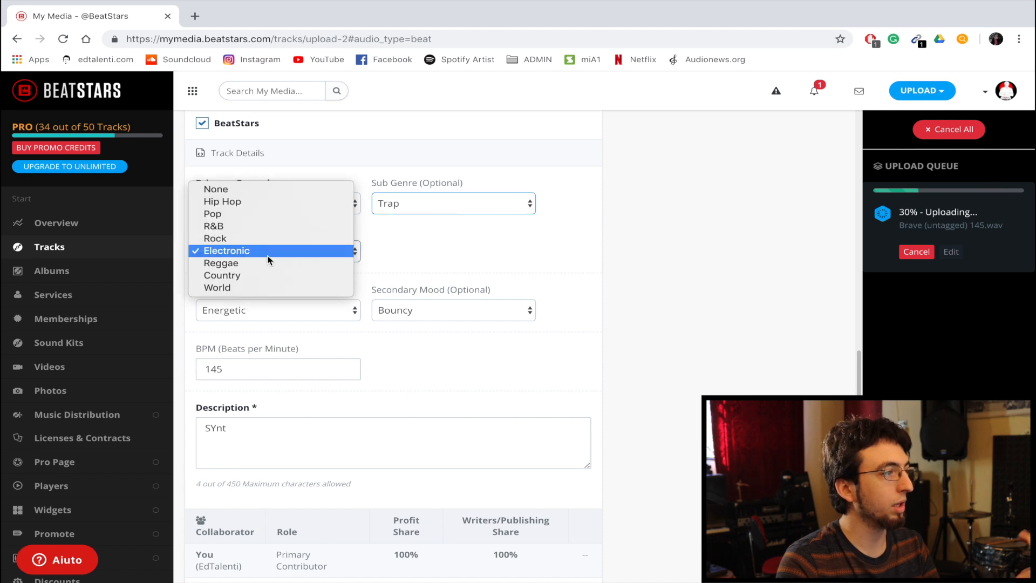
click(261, 190)
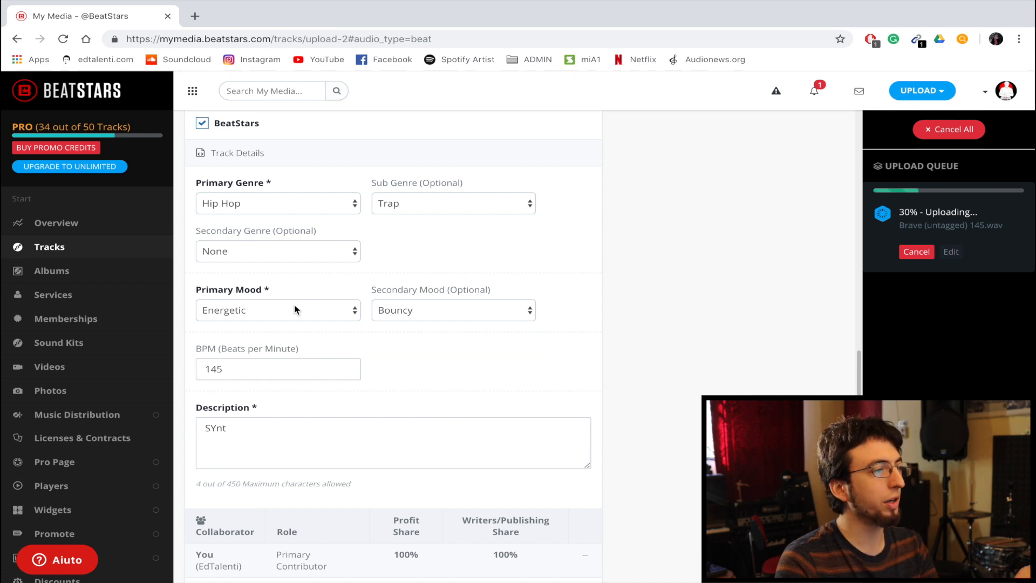
- Set the track's primary mood to Dark
click(295, 309)
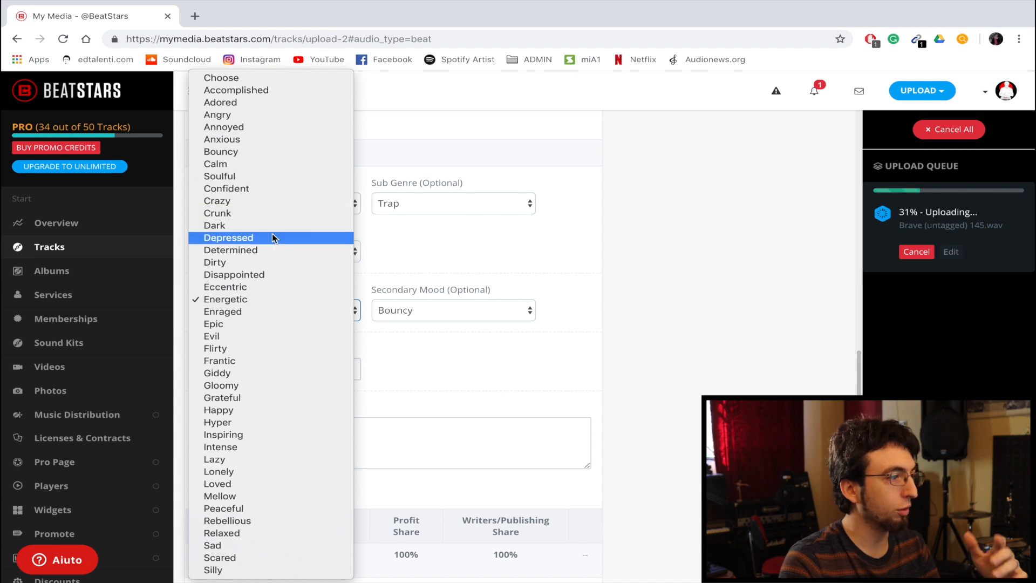
click(405, 250)
key(b)
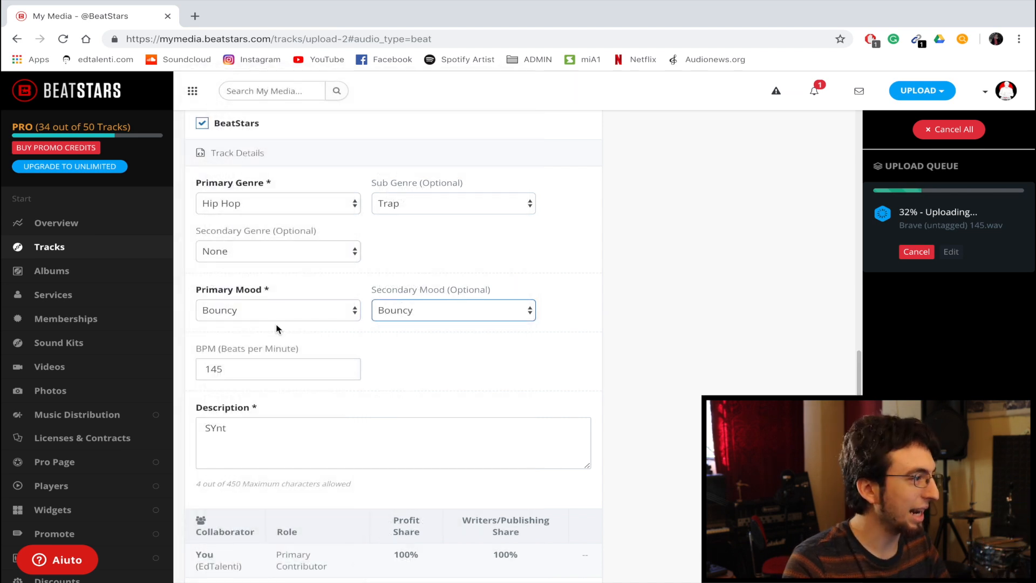
click(280, 312)
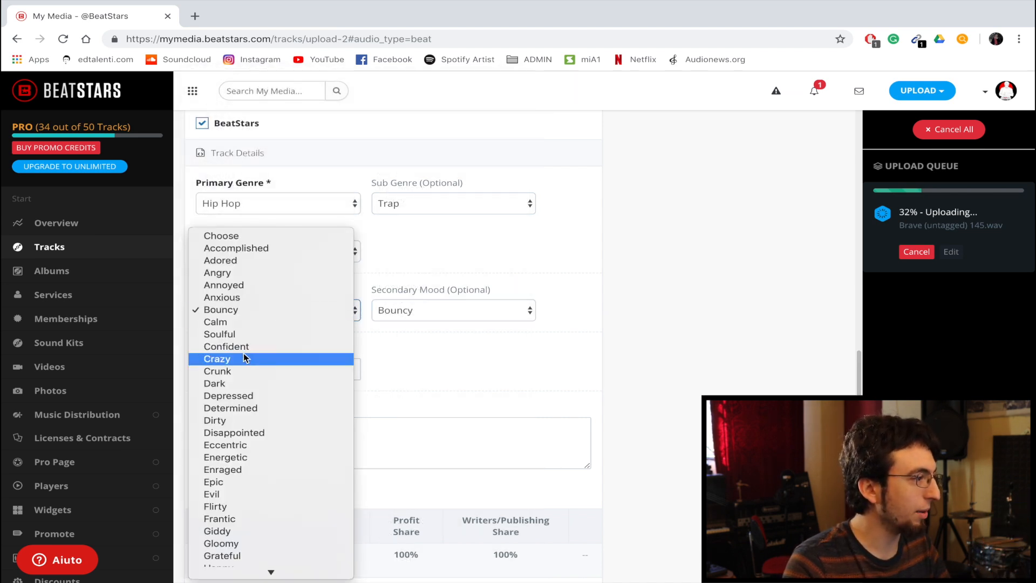
click(272, 383)
click(397, 342)
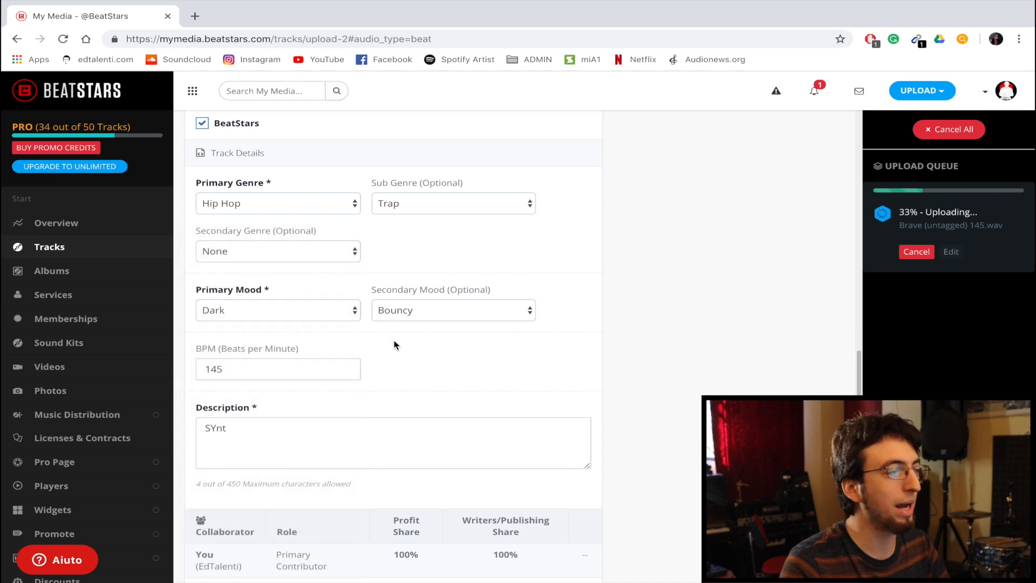
scroll(394, 344, down, 1)
click(290, 343)
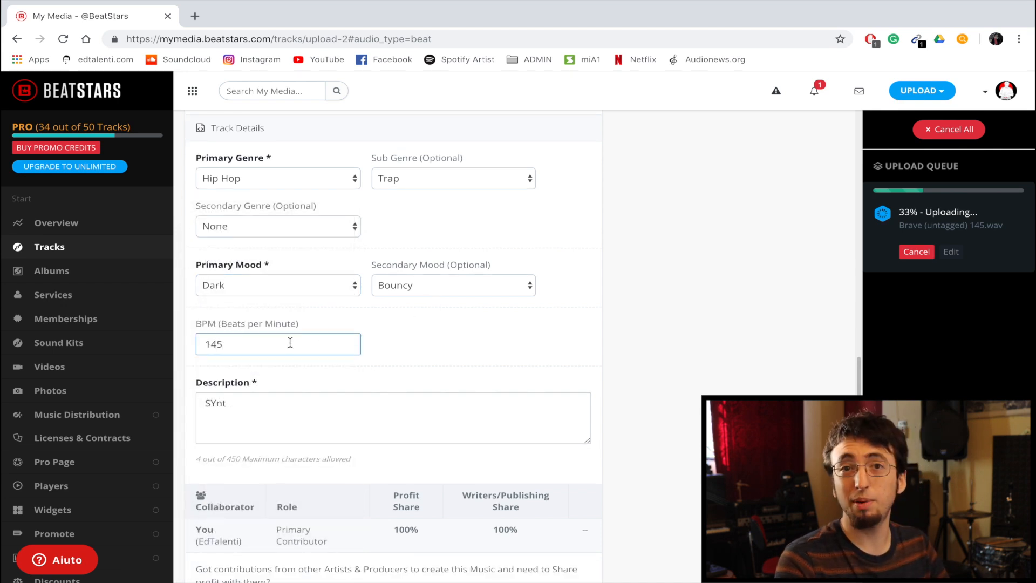
- Replace the track description with "Ambient Sample with bouncy trap drums and heavy 808s."
scroll(289, 343, down, 2)
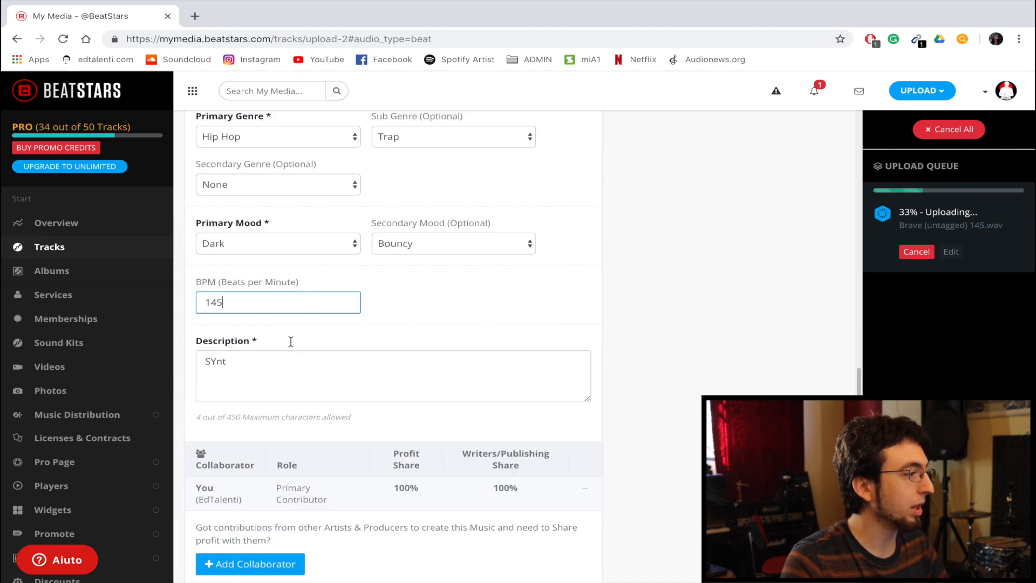
double_click(246, 365)
key(BackSpace)
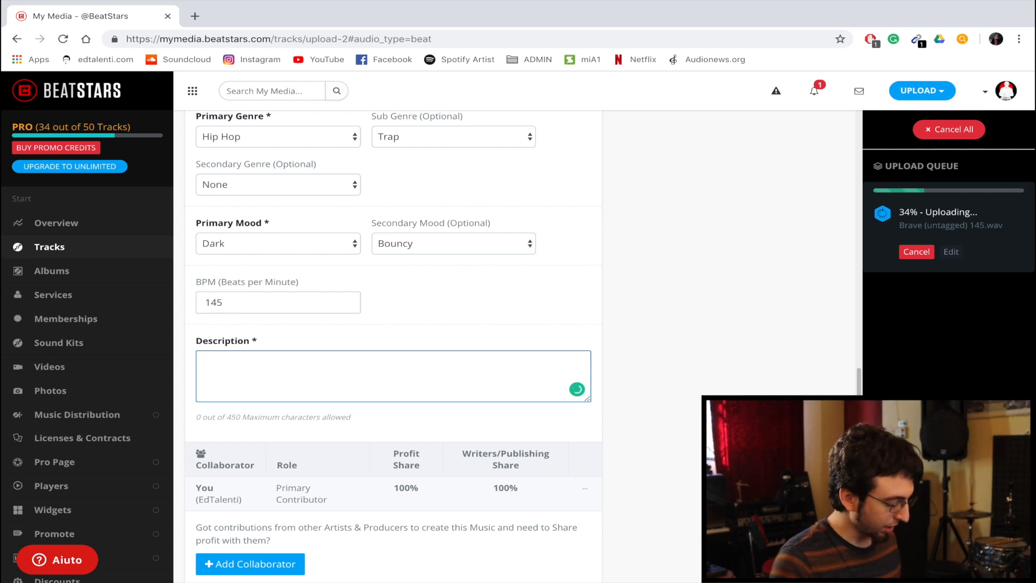
text(mbient Sample with)
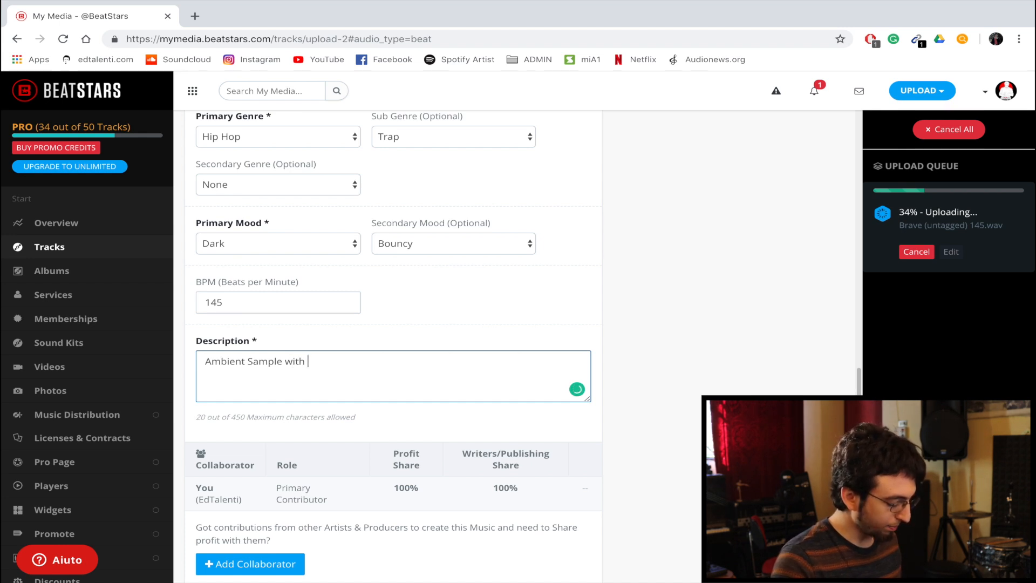
text(bouncy)
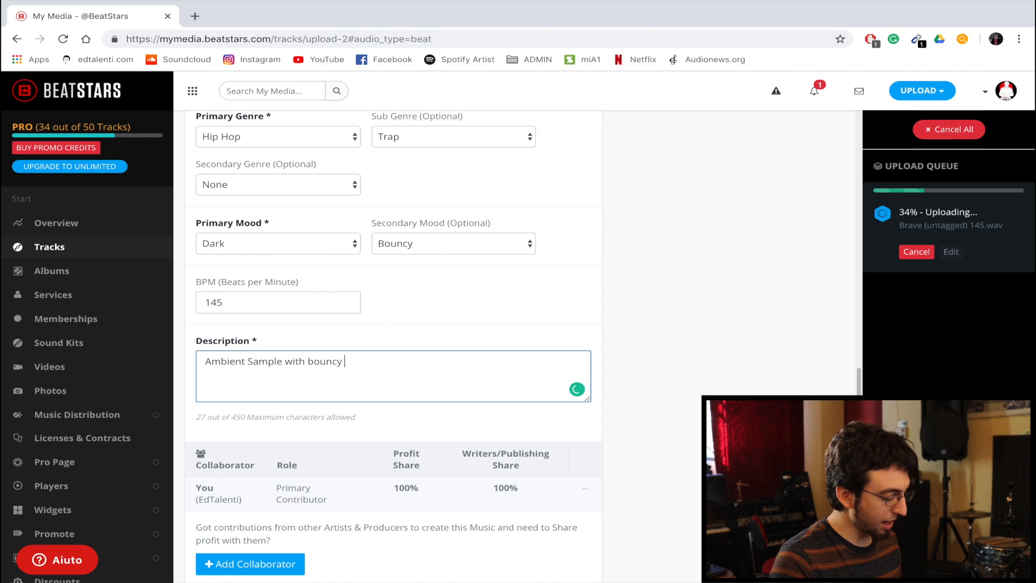
text(trap drums nd)
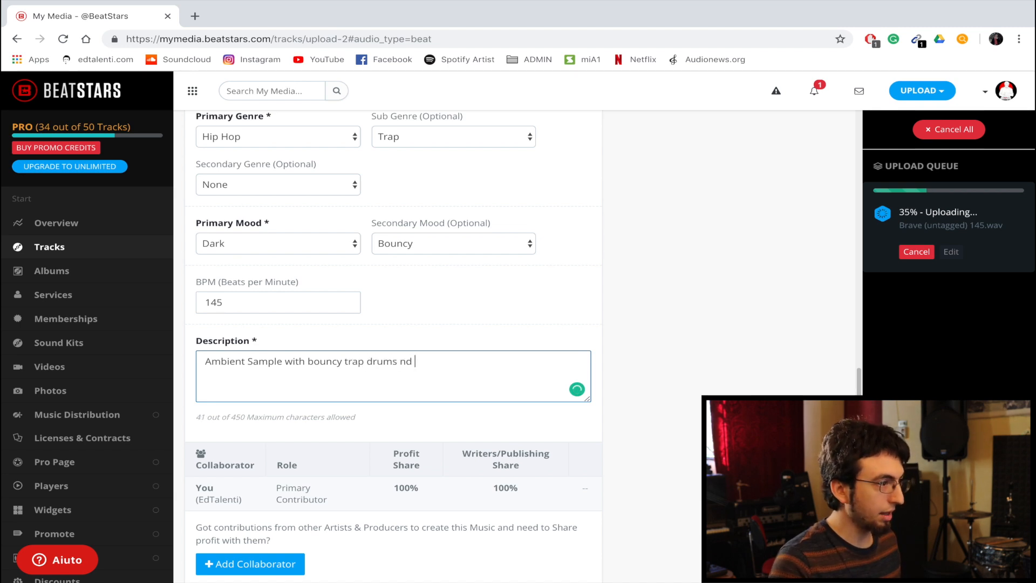
key(BackSpace)
key(BackSpace)
key(BackSpace)
text(and loud)
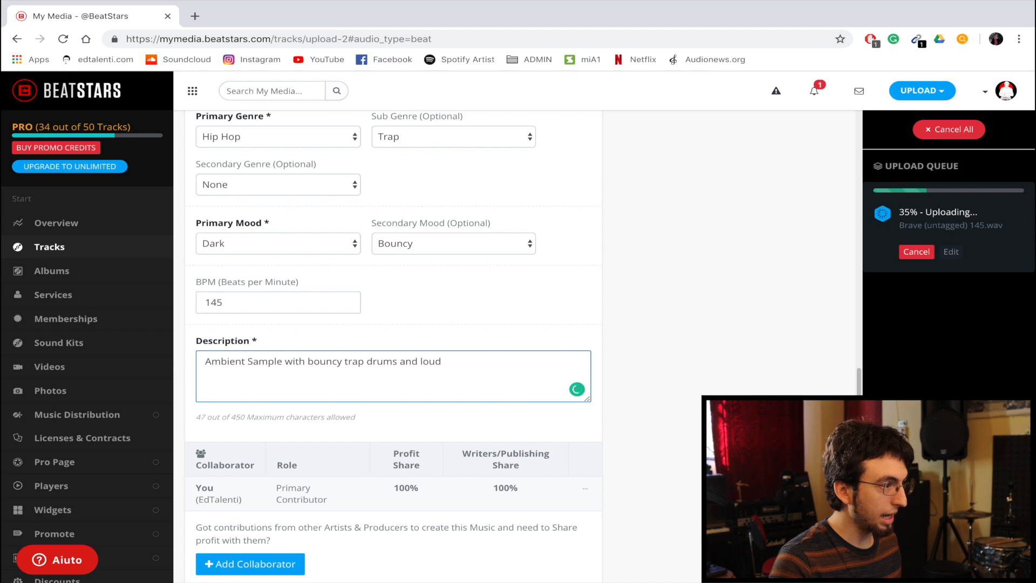
key(BackSpace)
key(BackSpace)
key(BackSpace)
key(BackSpace)
text(heavy 808s)
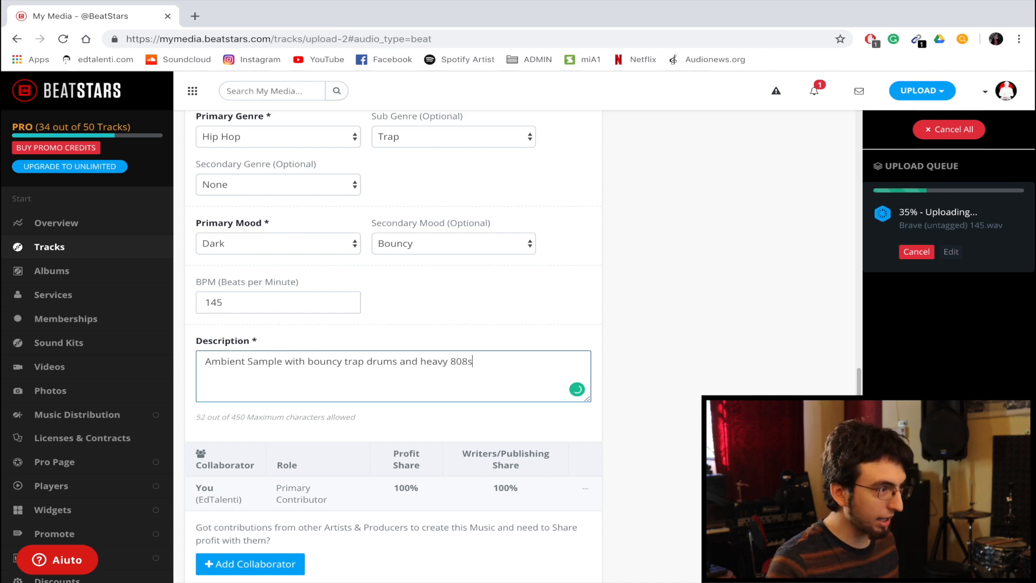
text(.)
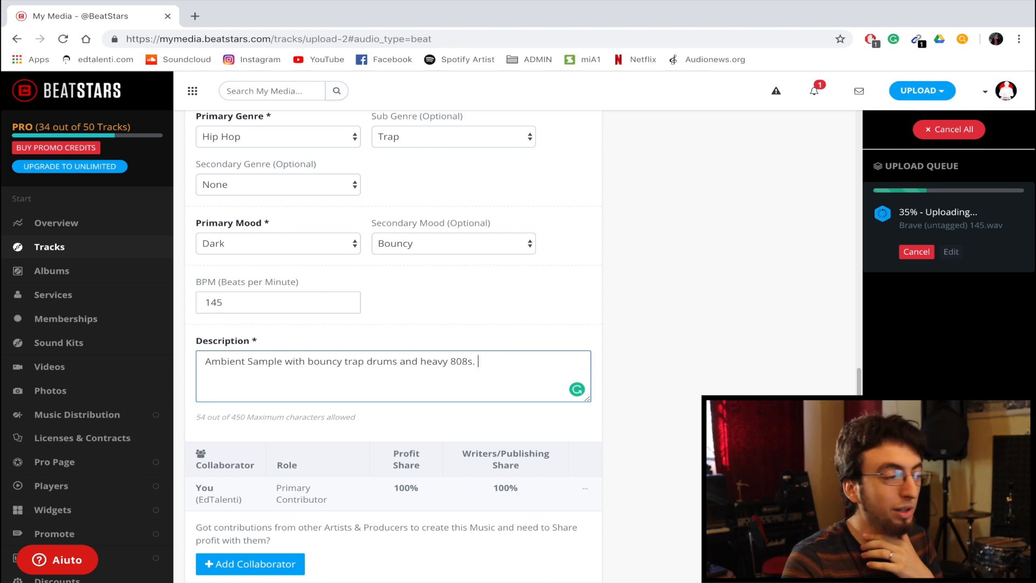
scroll(393, 345, down, 3)
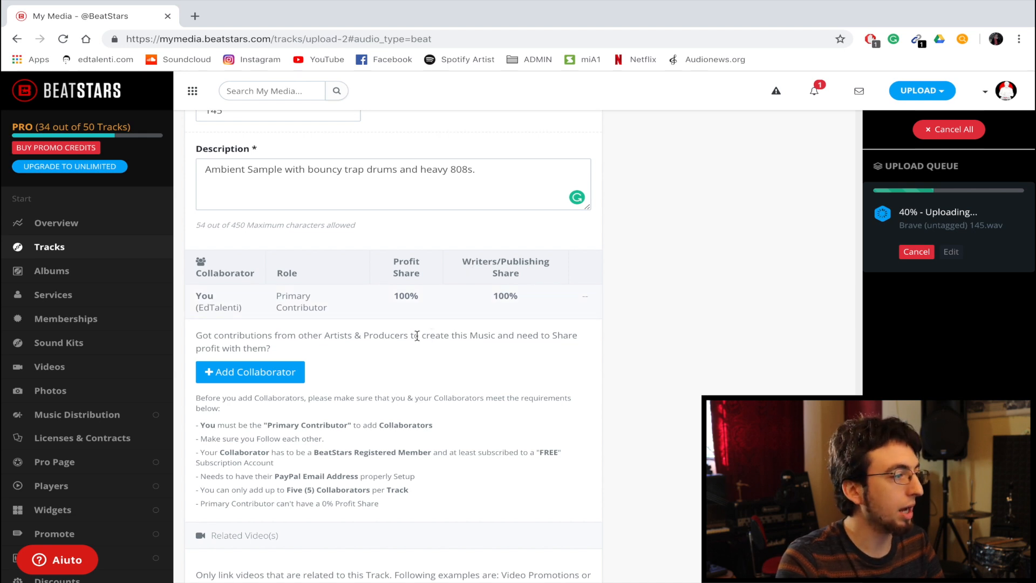
click(275, 373)
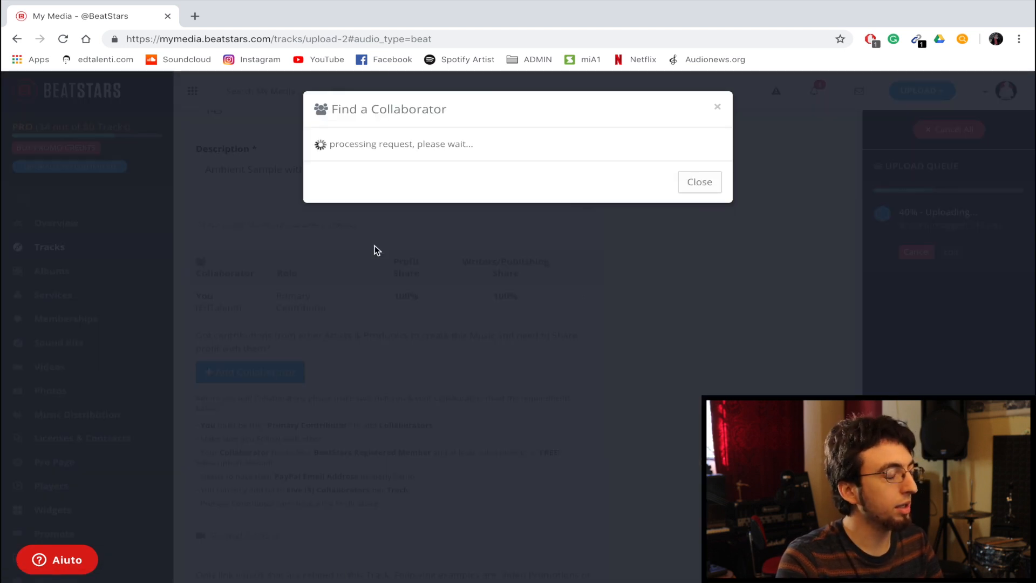
click(376, 192)
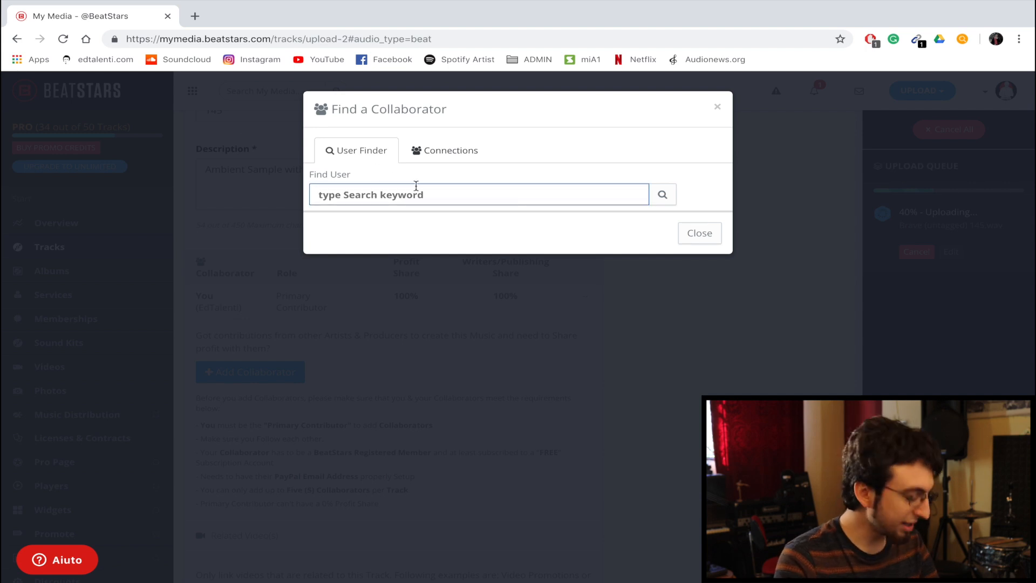
text(c)
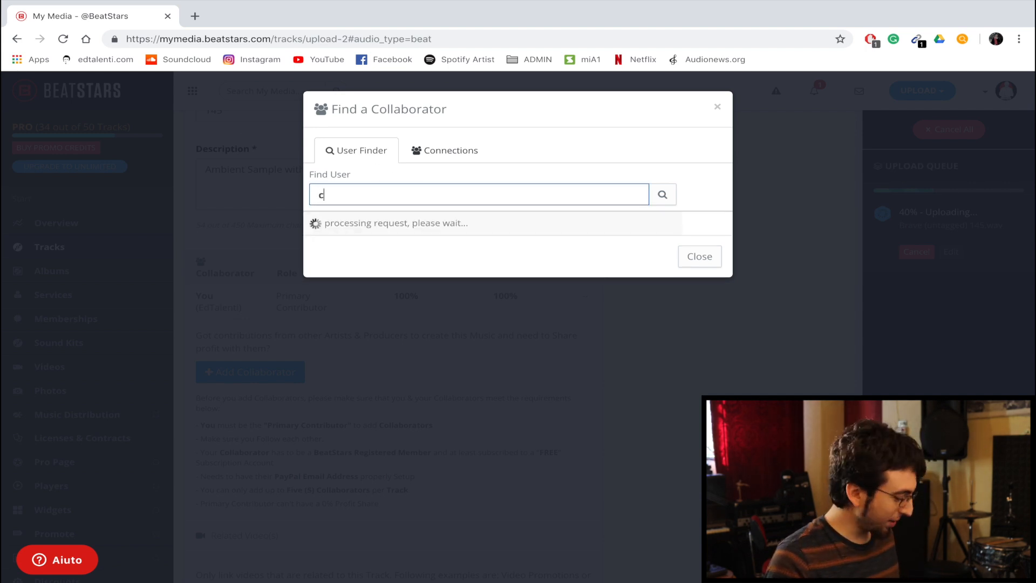
text(sashmon)
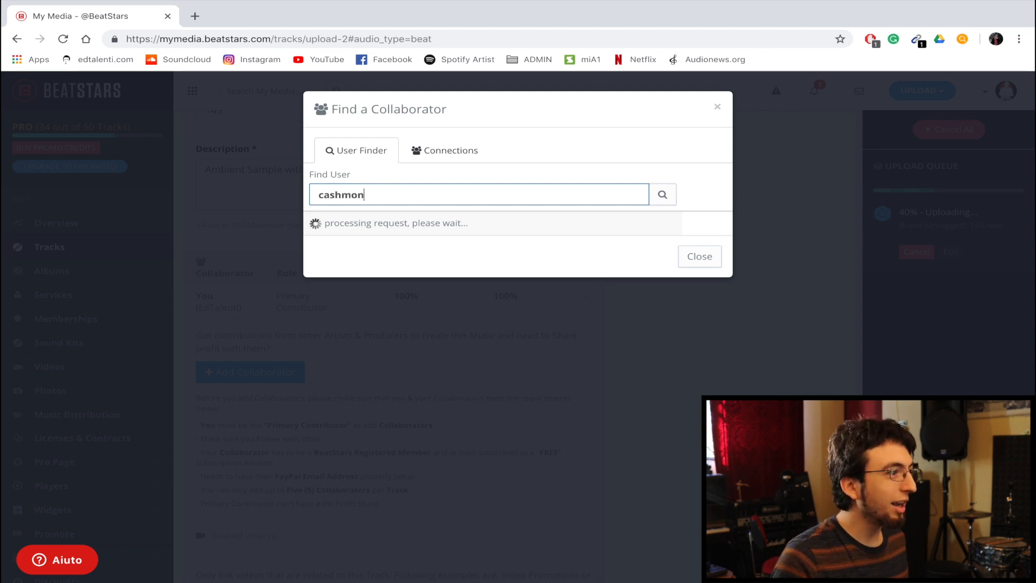
text(eyap)
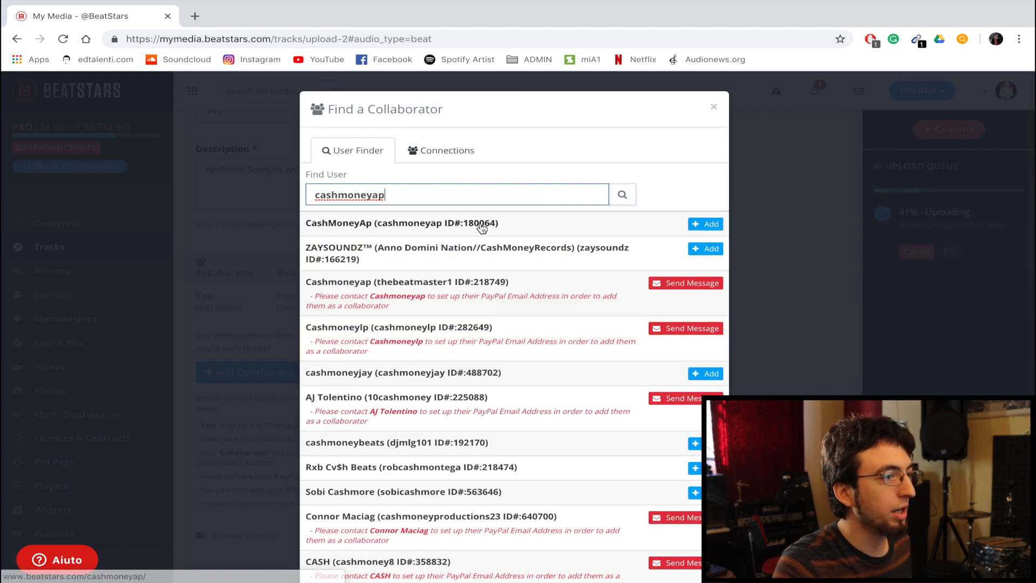
click(706, 225)
click(710, 225)
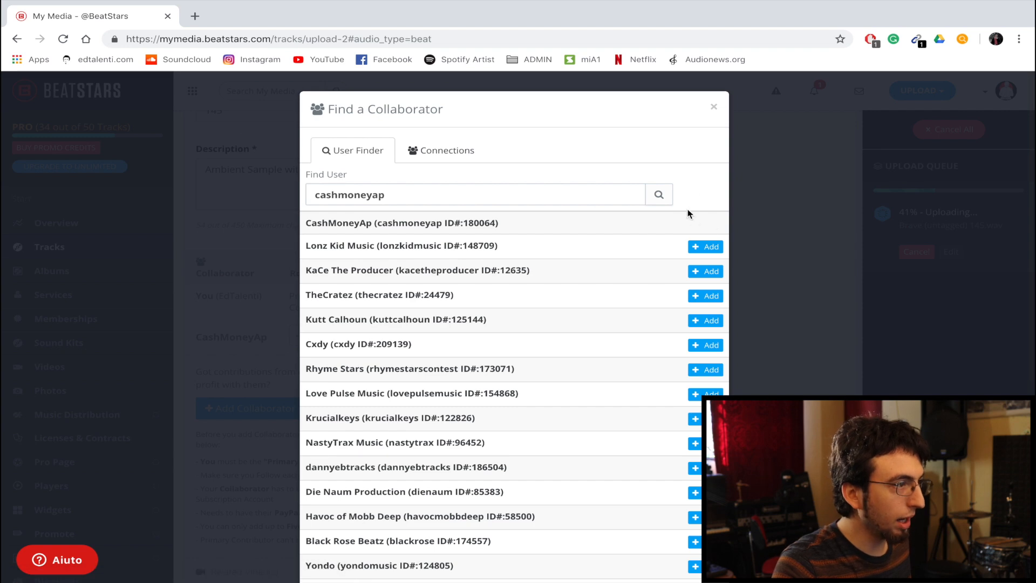
click(713, 108)
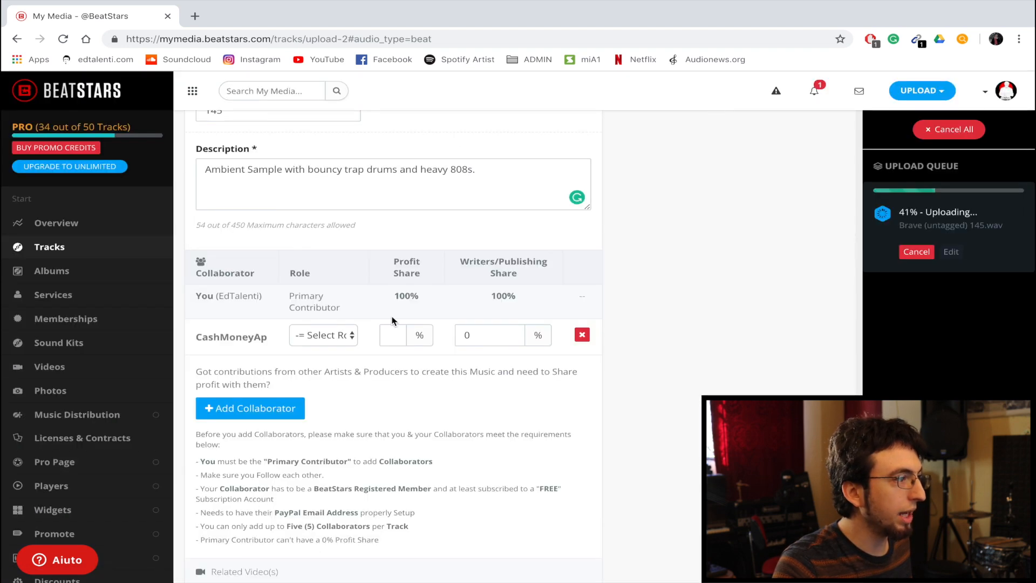
- Give the collaborator CashMoneyAp the Producer role with a 50% profit share and a 50% writers/publishing share
click(350, 335)
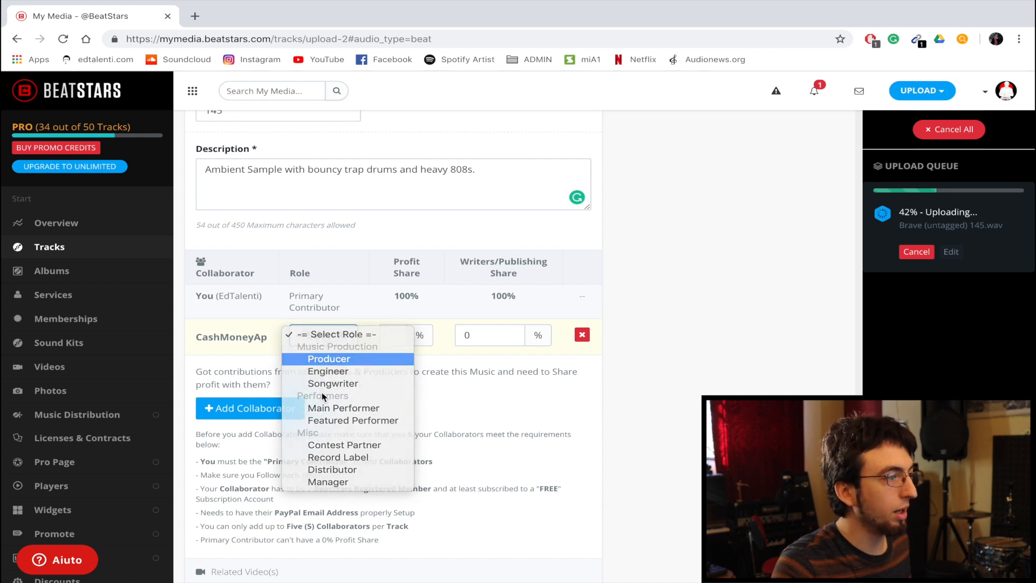
click(329, 359)
click(398, 335)
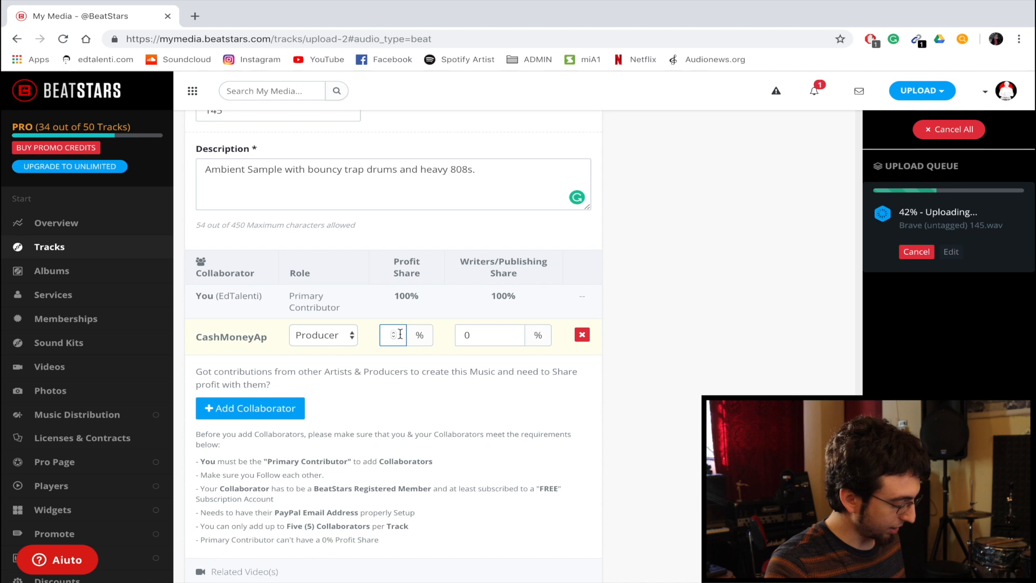
text(5)
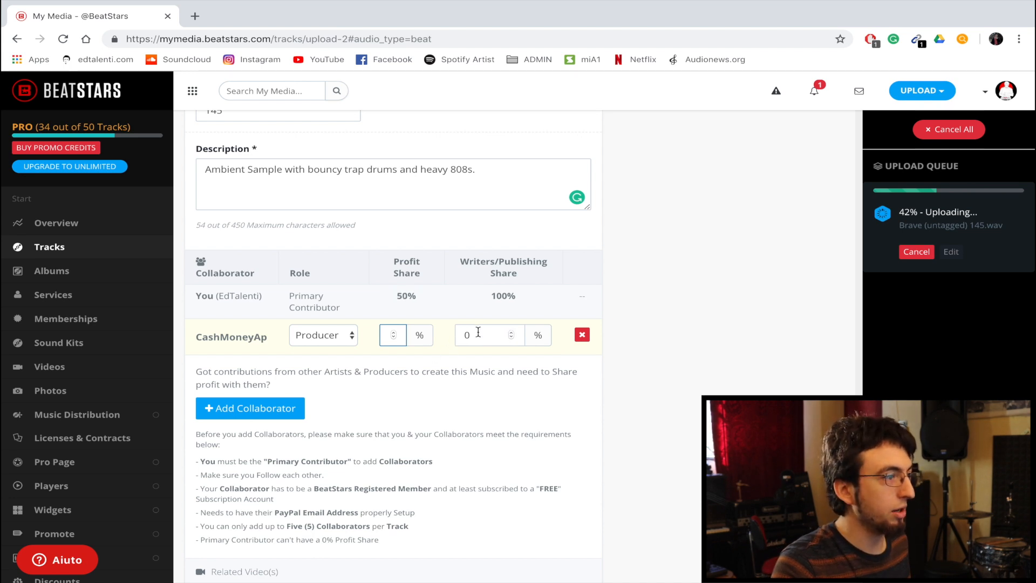
key(Tab)
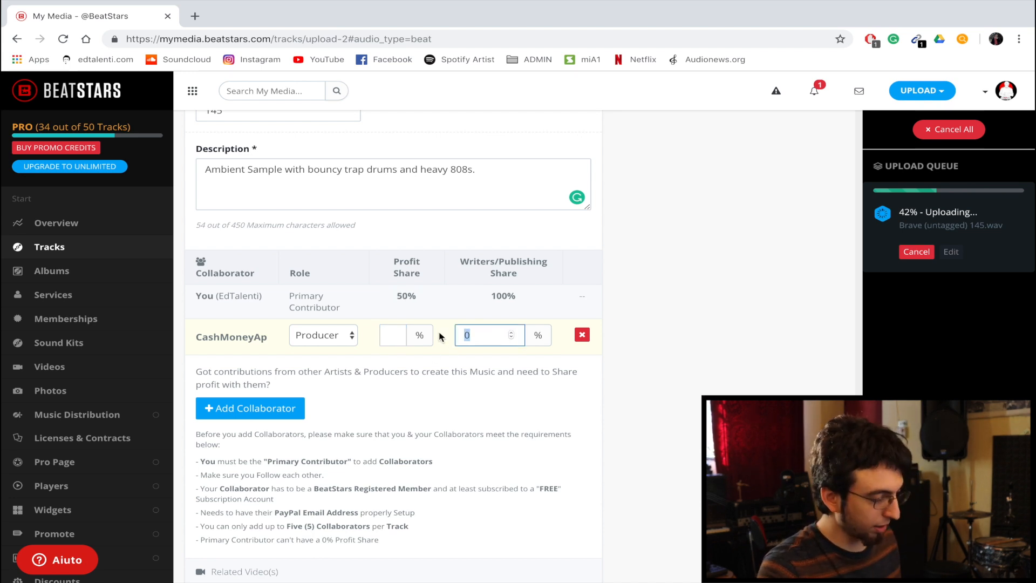
text(50)
click(733, 337)
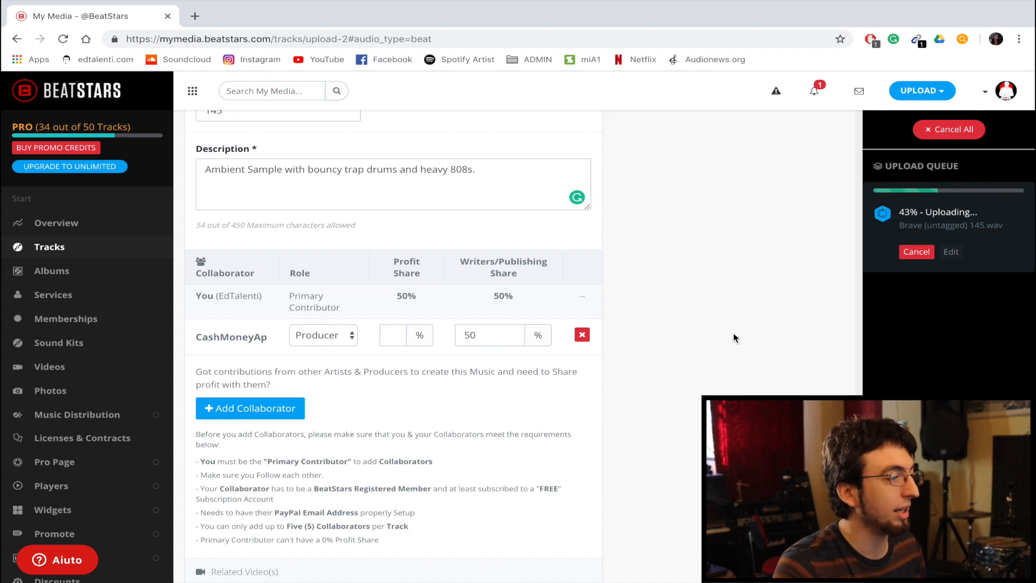
scroll(624, 358, down, 1)
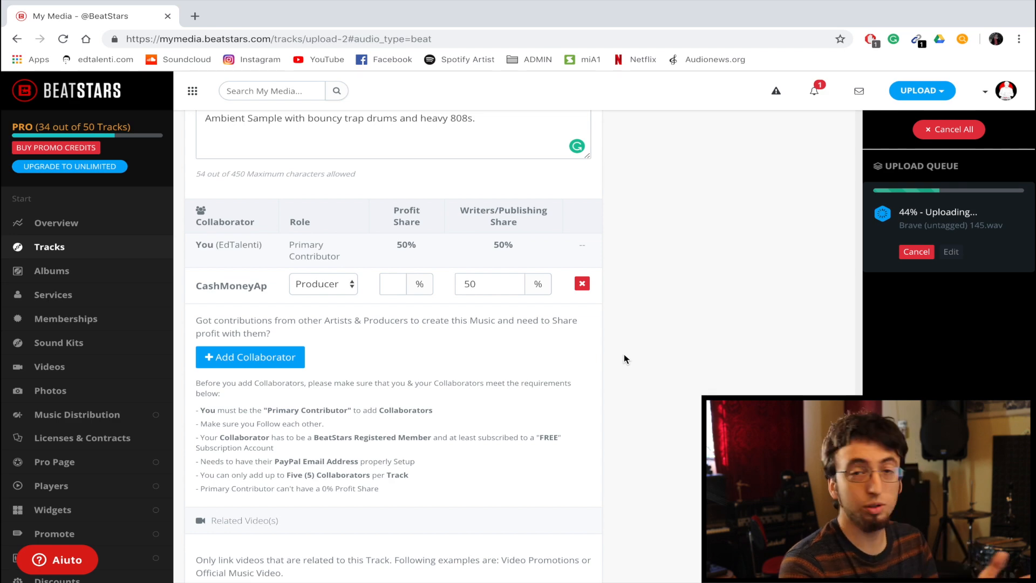
scroll(277, 517, down, 3)
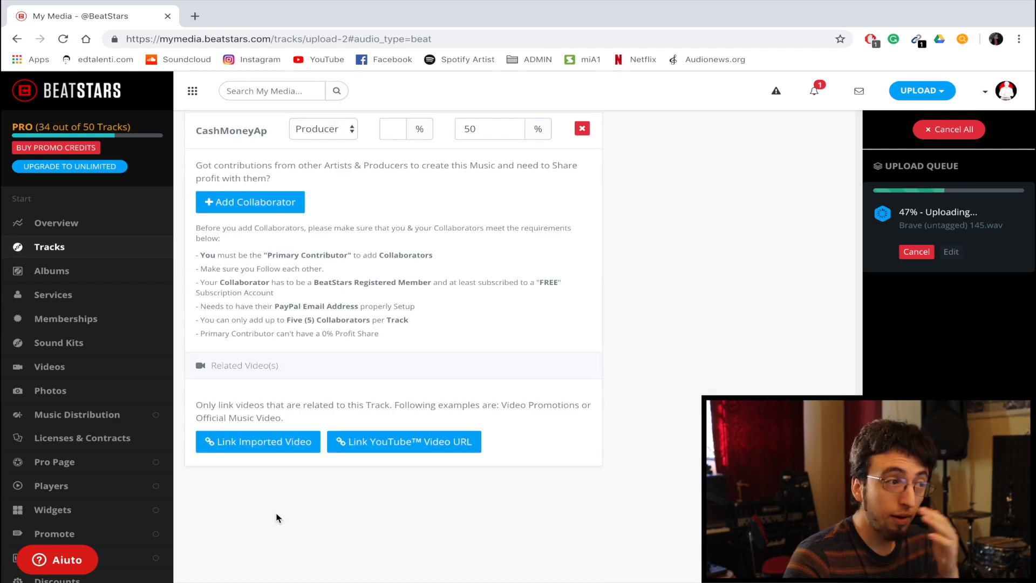
scroll(279, 513, up, 15)
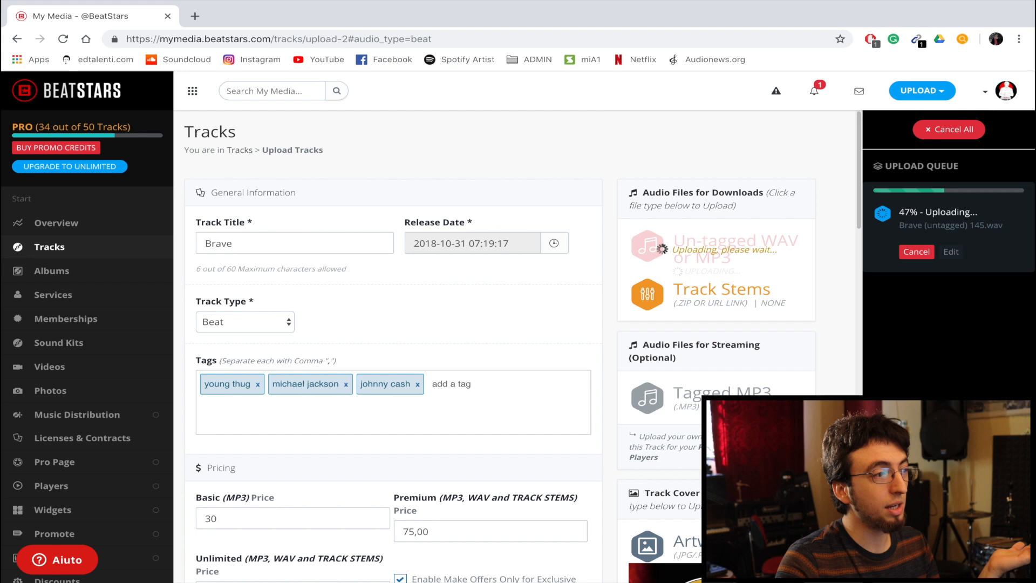